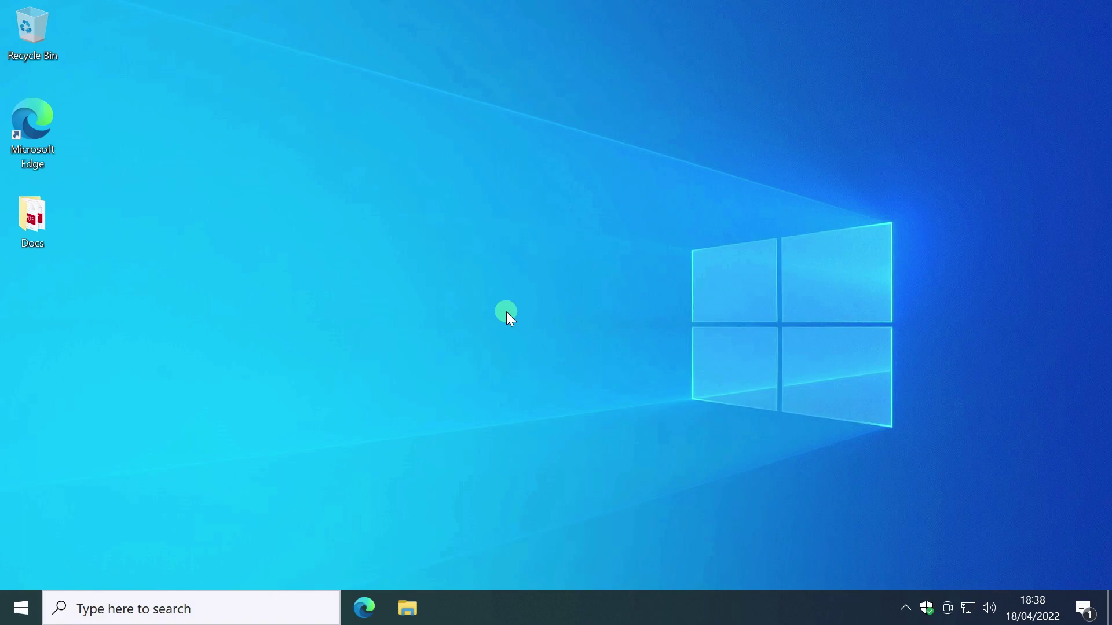
Open Disk Management from the Win+X menu to view Disk 0's three partitions
right_click(21, 608)
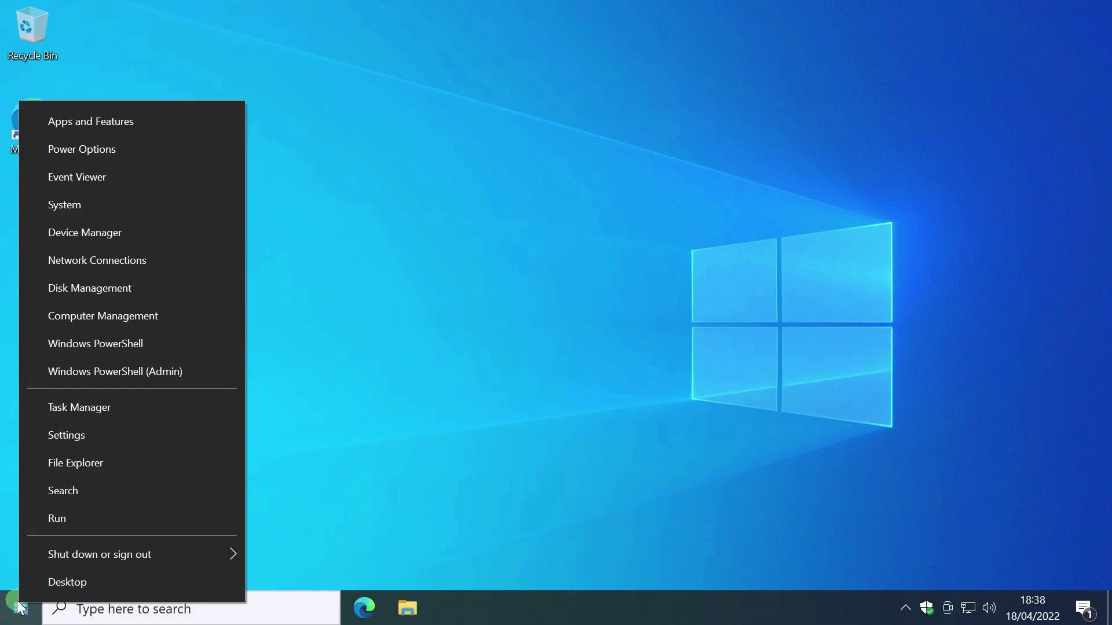
click(119, 288)
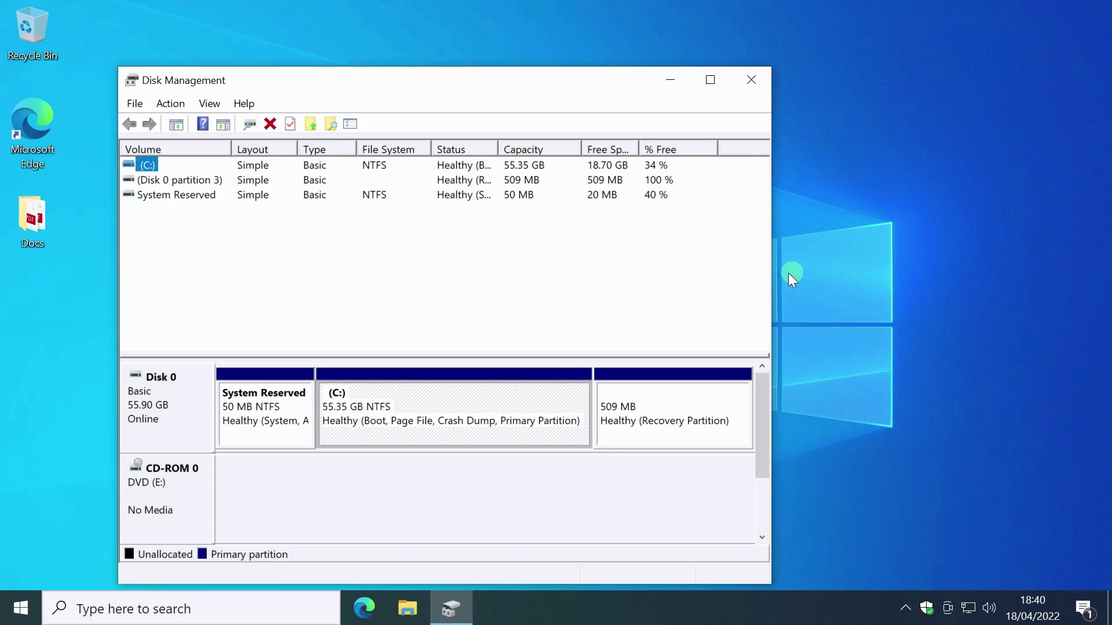
Shrink drive C: by 15000 MB to free 14.65 GB of unallocated space
right_click(476, 403)
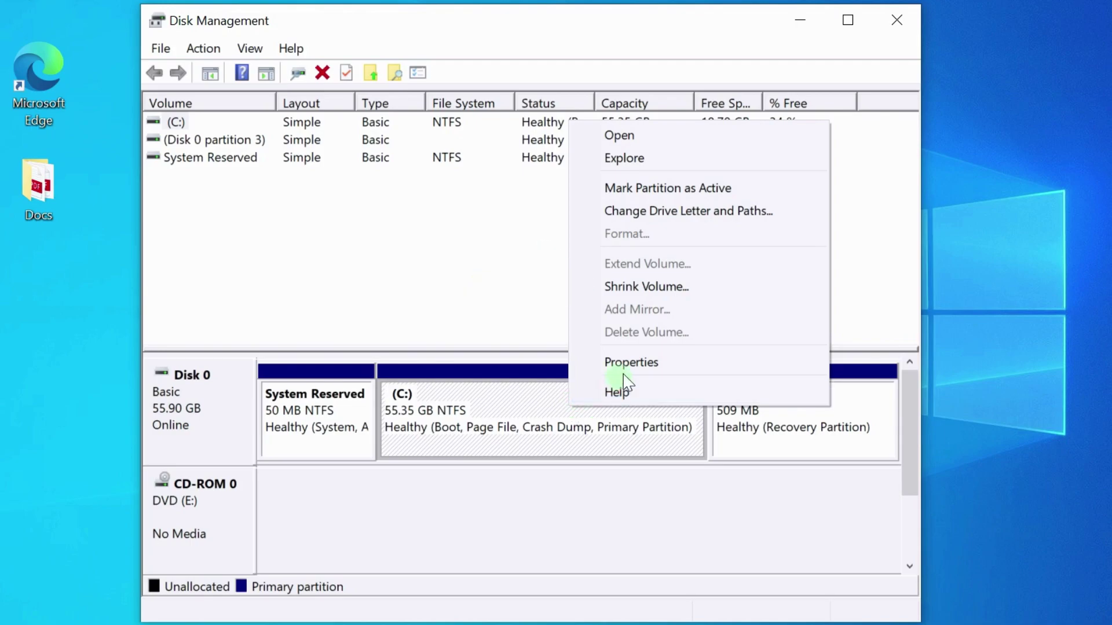
click(669, 288)
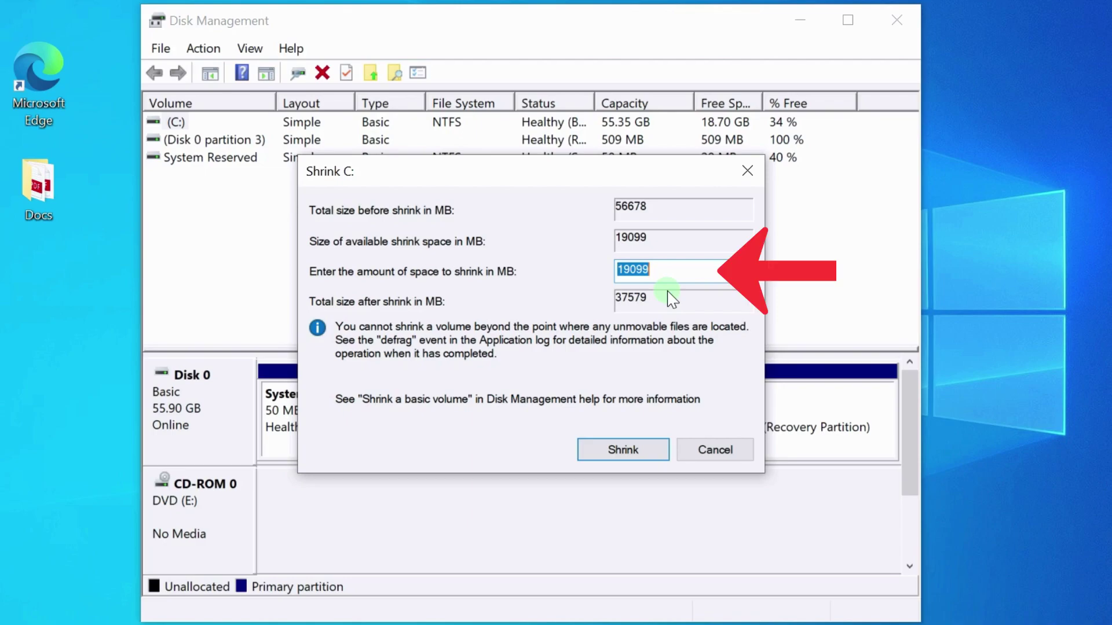
text(150000)
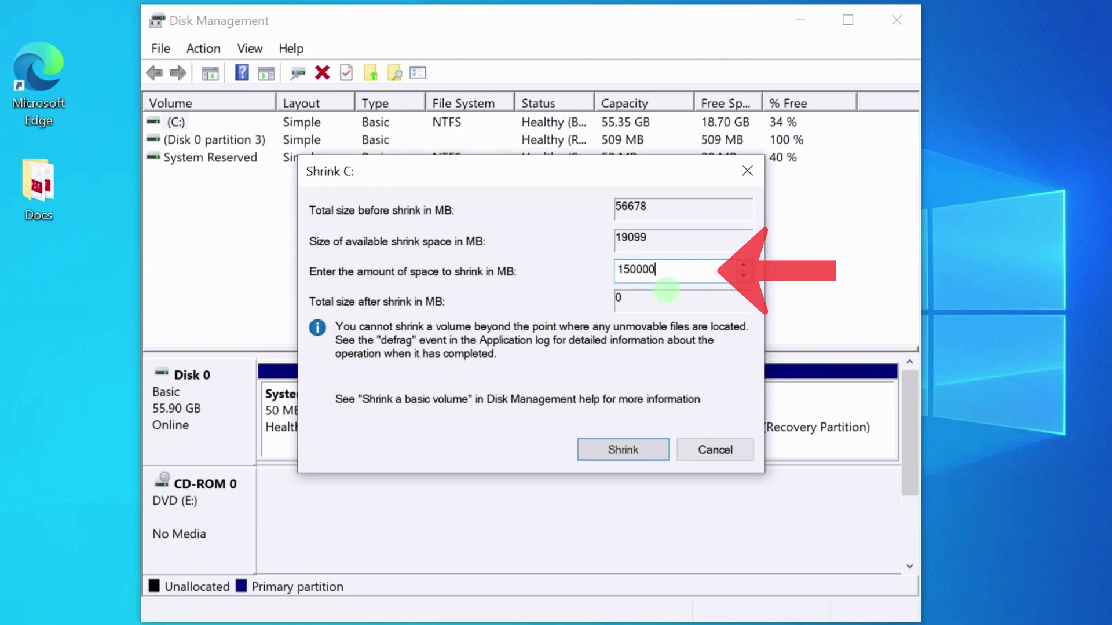
key(BackSpace)
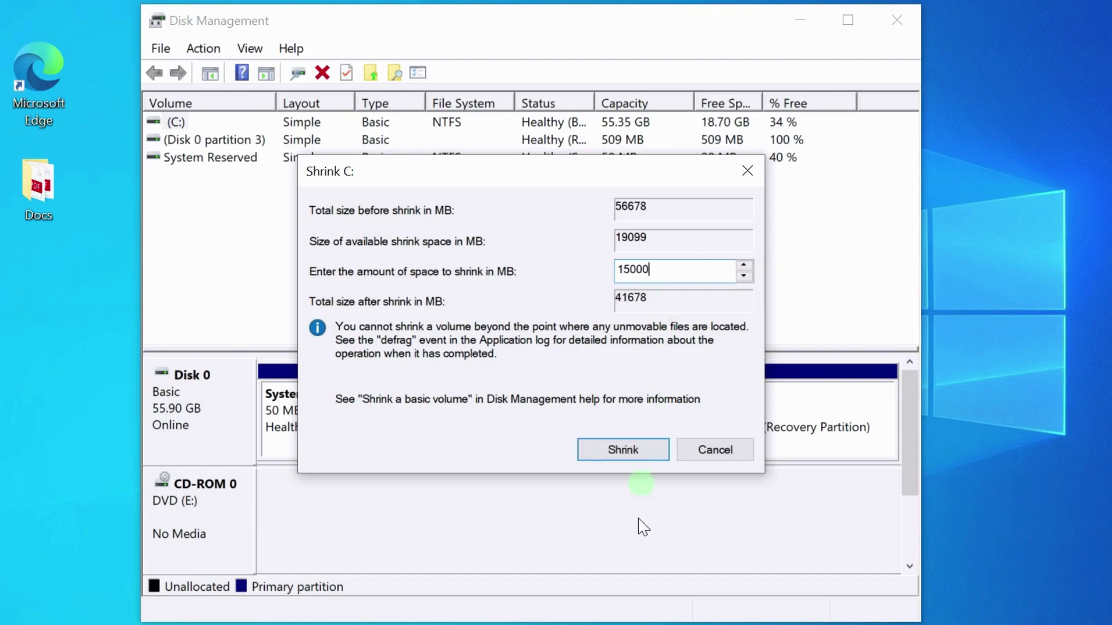
click(631, 450)
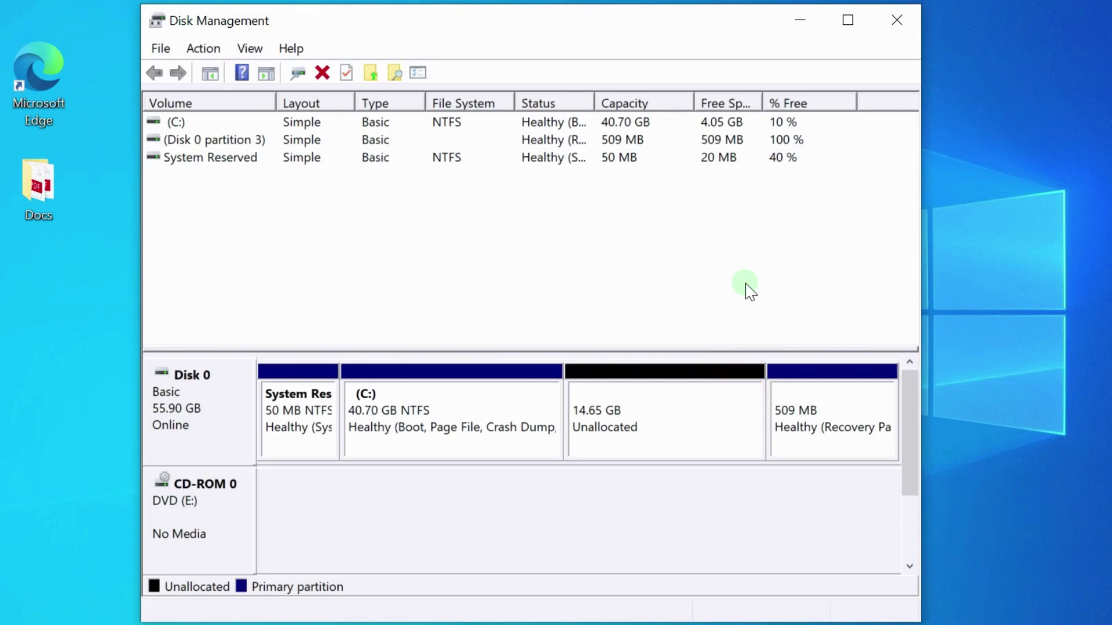
Create a full-size NTFS simple volume as drive D: labelled MyFiles in the unallocated space
right_click(692, 408)
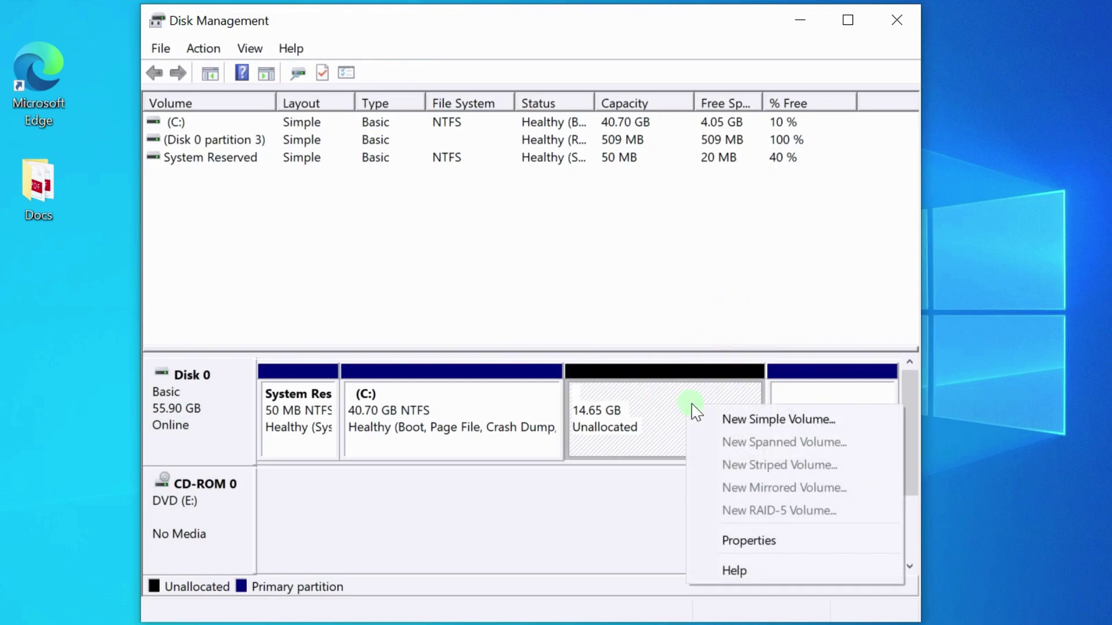
click(785, 421)
click(787, 421)
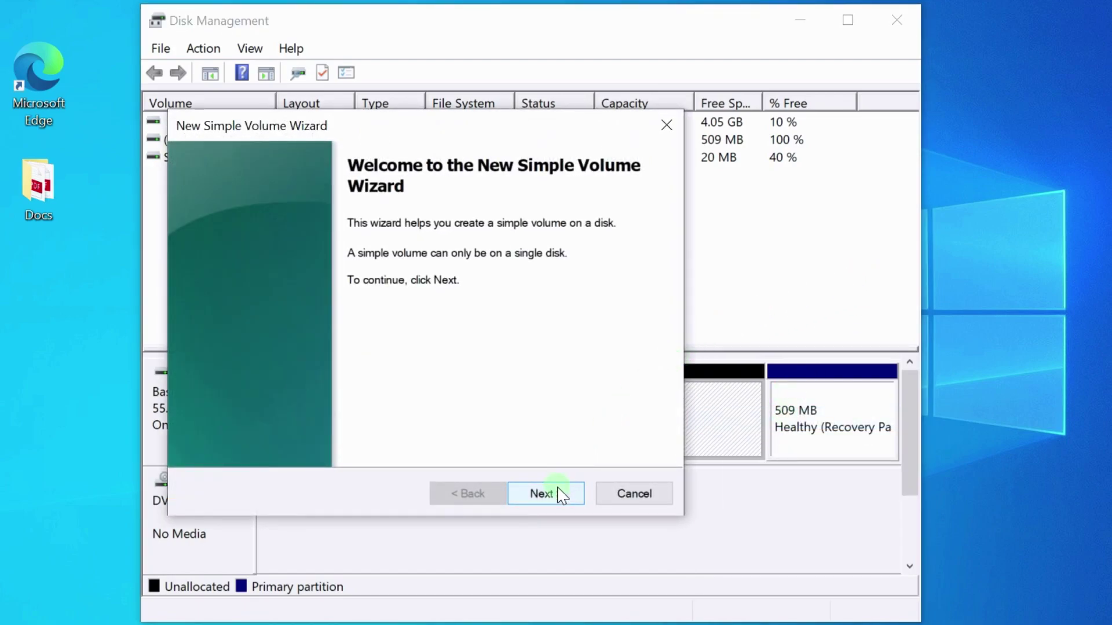
click(558, 494)
click(558, 494)
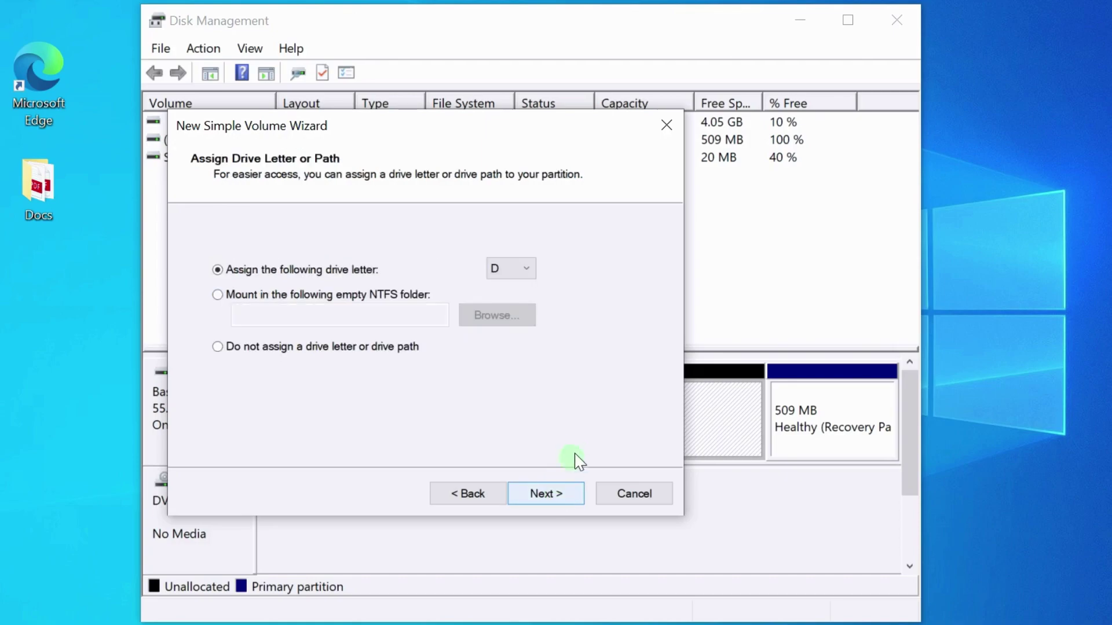
click(564, 497)
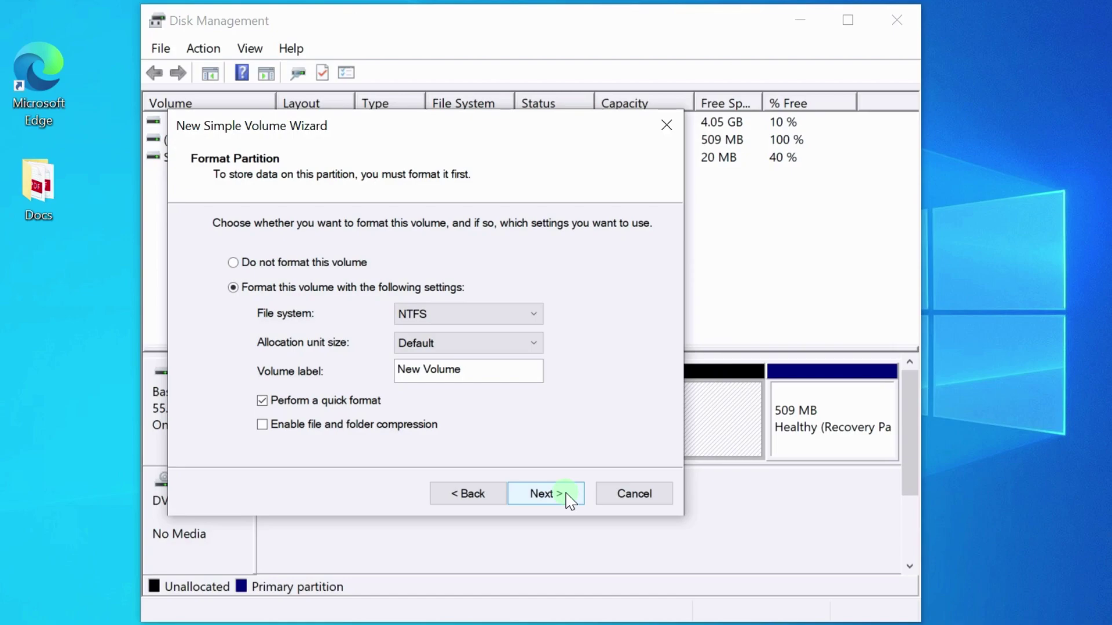
click(483, 372)
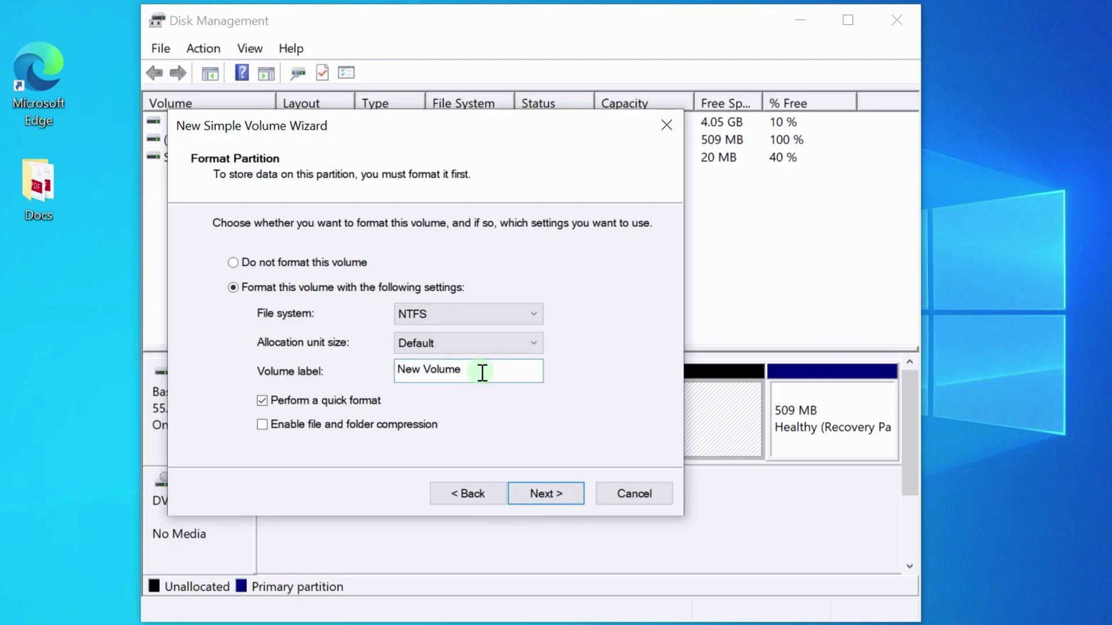
key(BackSpace)
key(BackSpace)
key(BackSpace)
key(BackSpace)
key(BackSpace)
text(MyFi)
text(les)
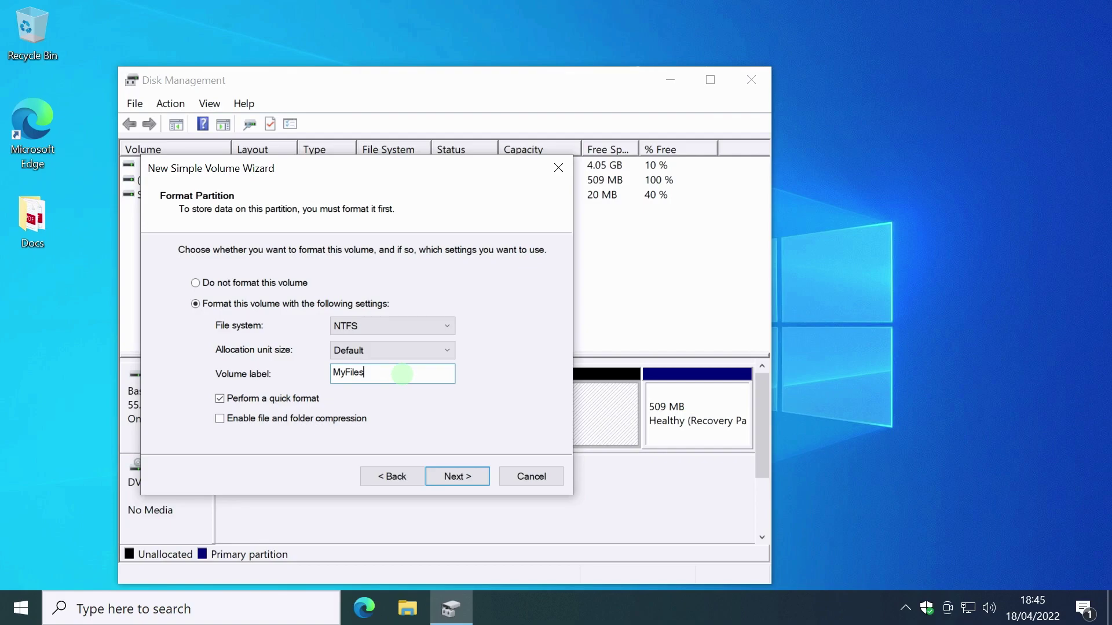
click(464, 478)
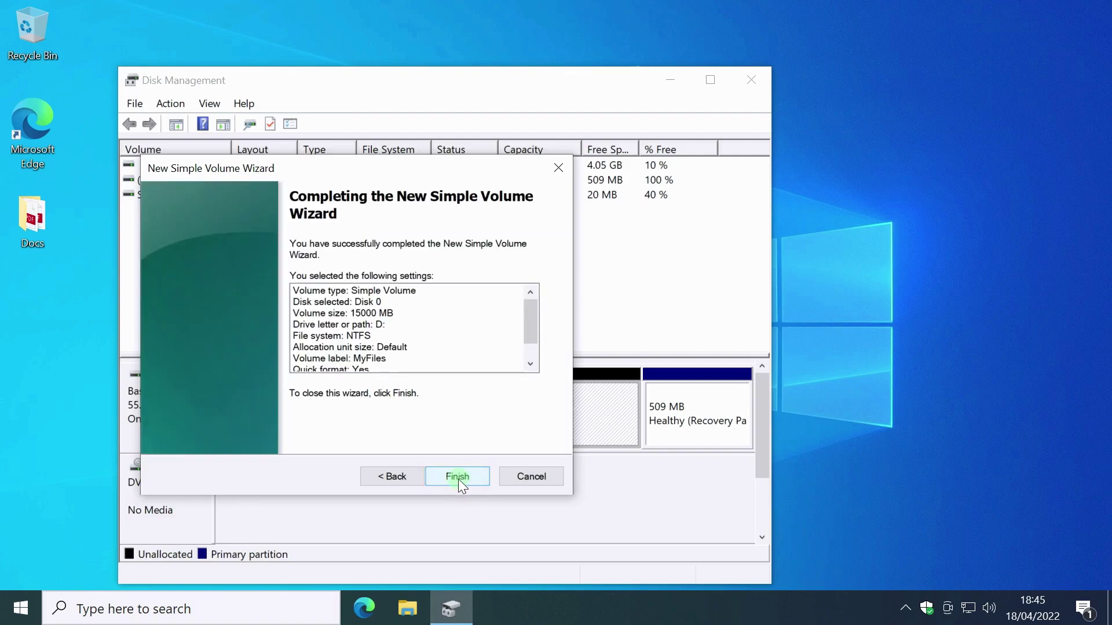
click(457, 477)
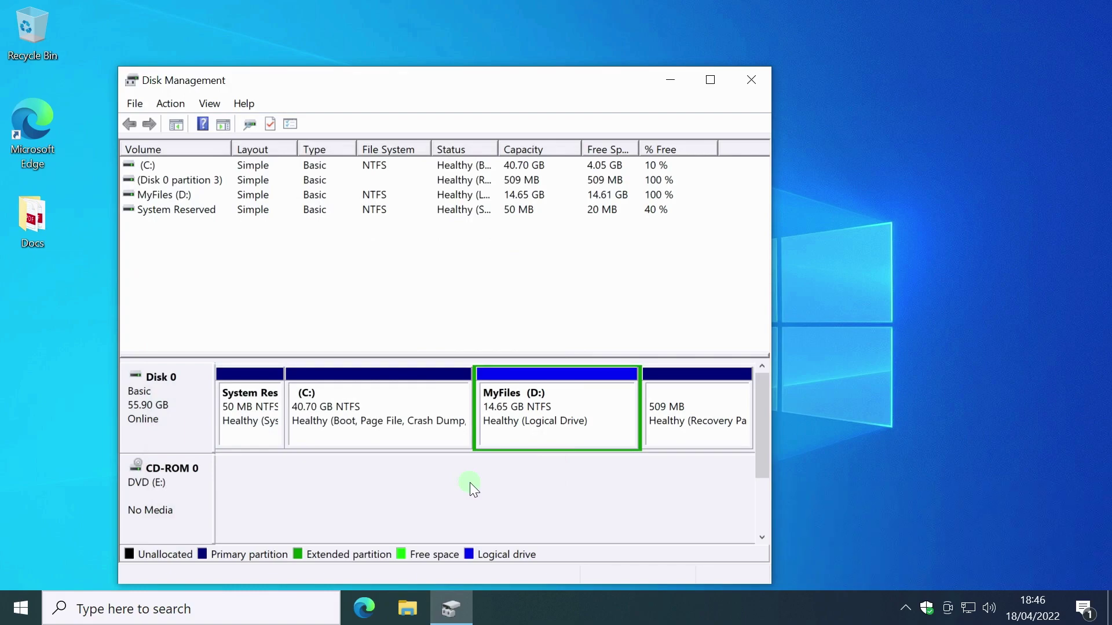
Close Disk Management, open MyFiles (D:) and move the desktop Docs folder into it
click(749, 82)
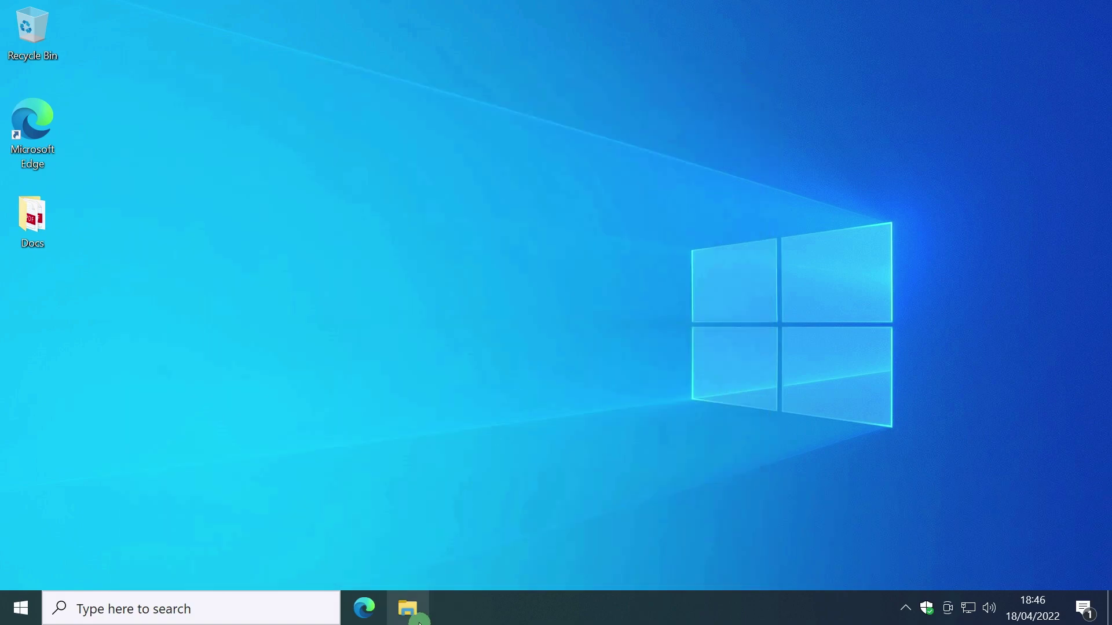
click(407, 607)
double_click(713, 392)
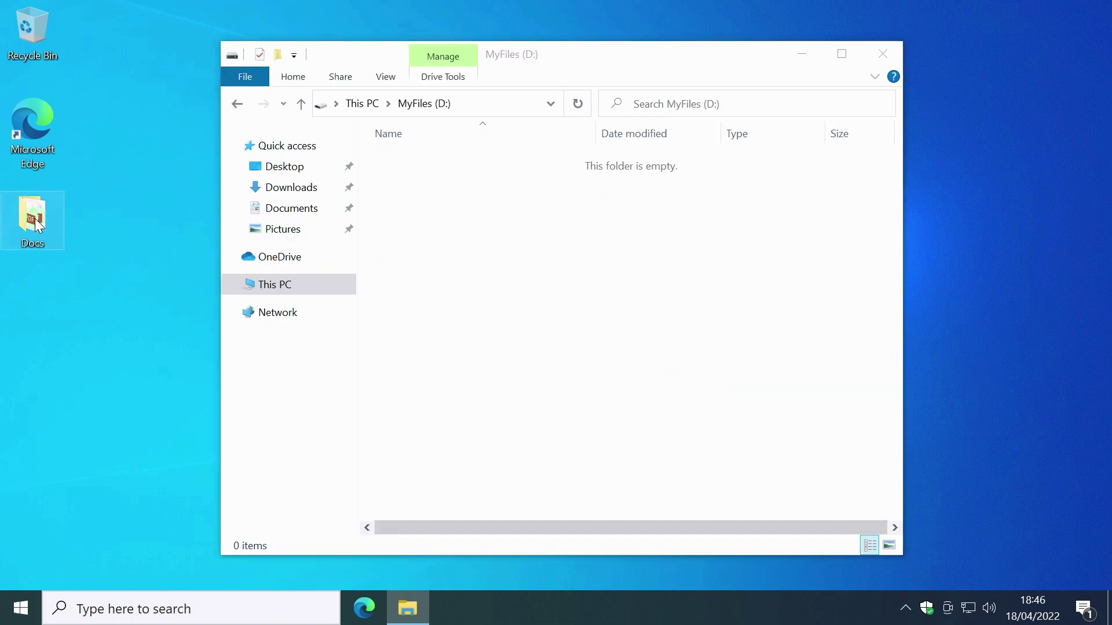
drag(36, 220, 484, 269)
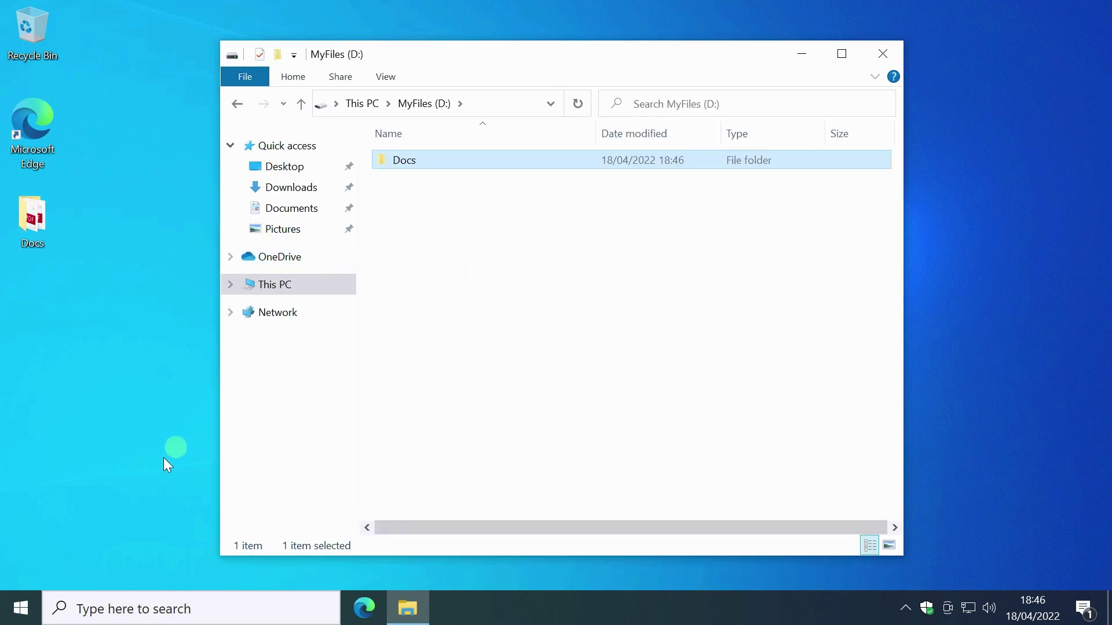
Arrange two Explorer windows side by side and copy the Photo folder from Pictures into MyFiles (D:)
right_click(21, 609)
click(69, 480)
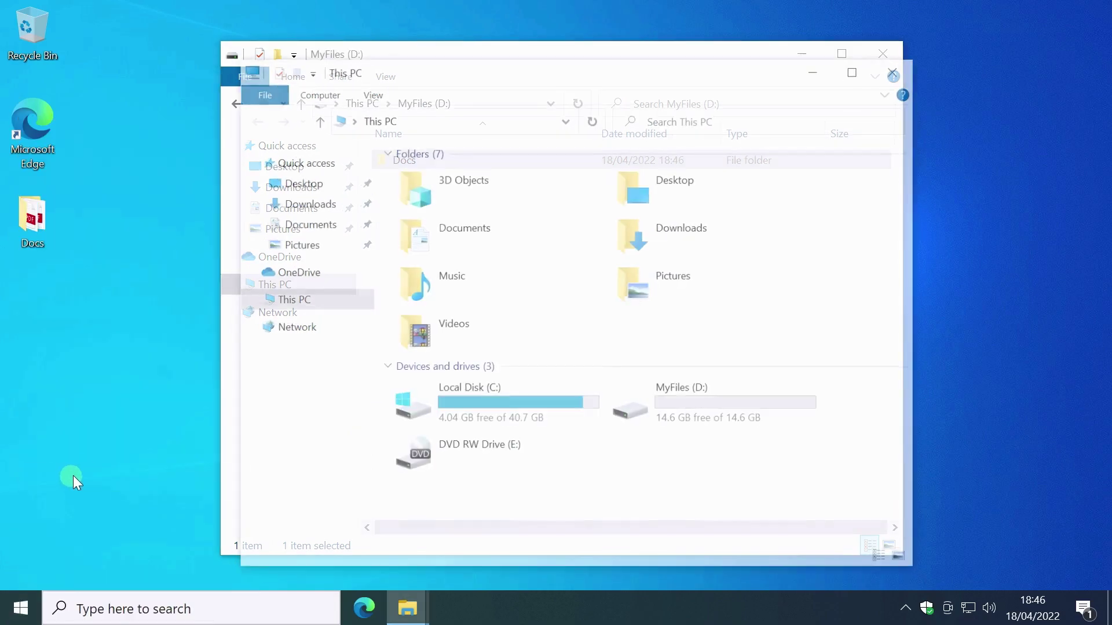
drag(760, 76, 591, 68)
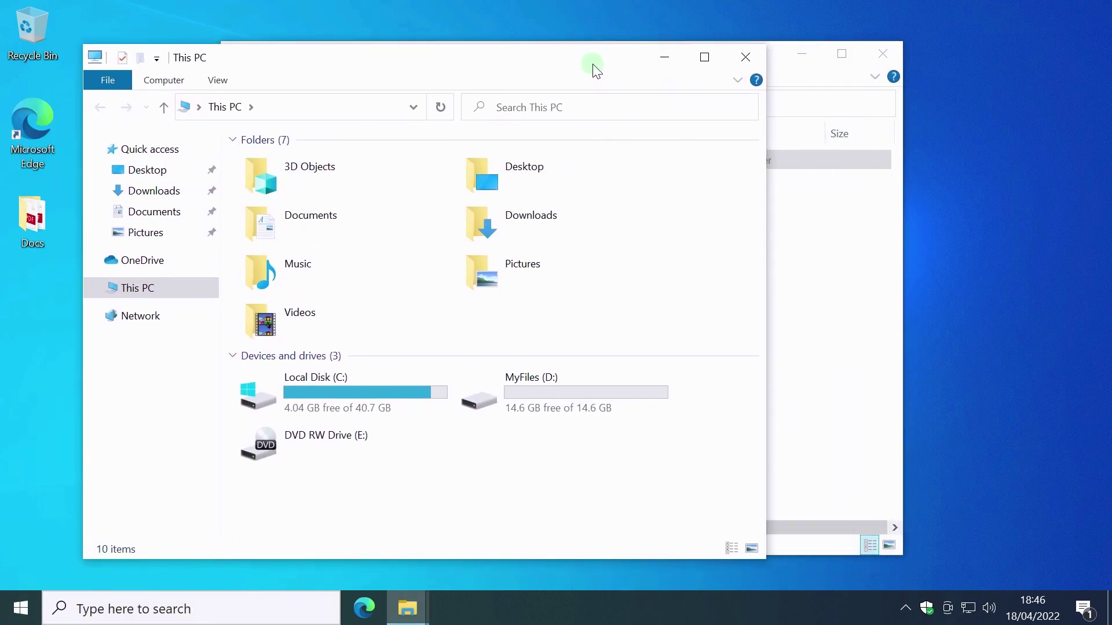
click(775, 80)
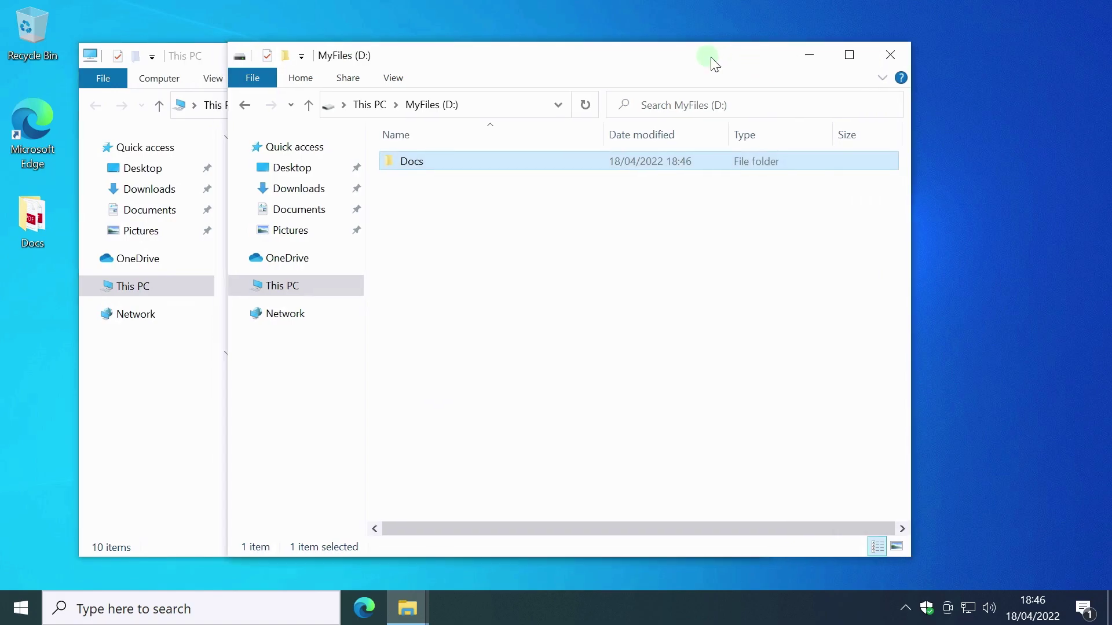
drag(712, 58, 883, 60)
click(345, 71)
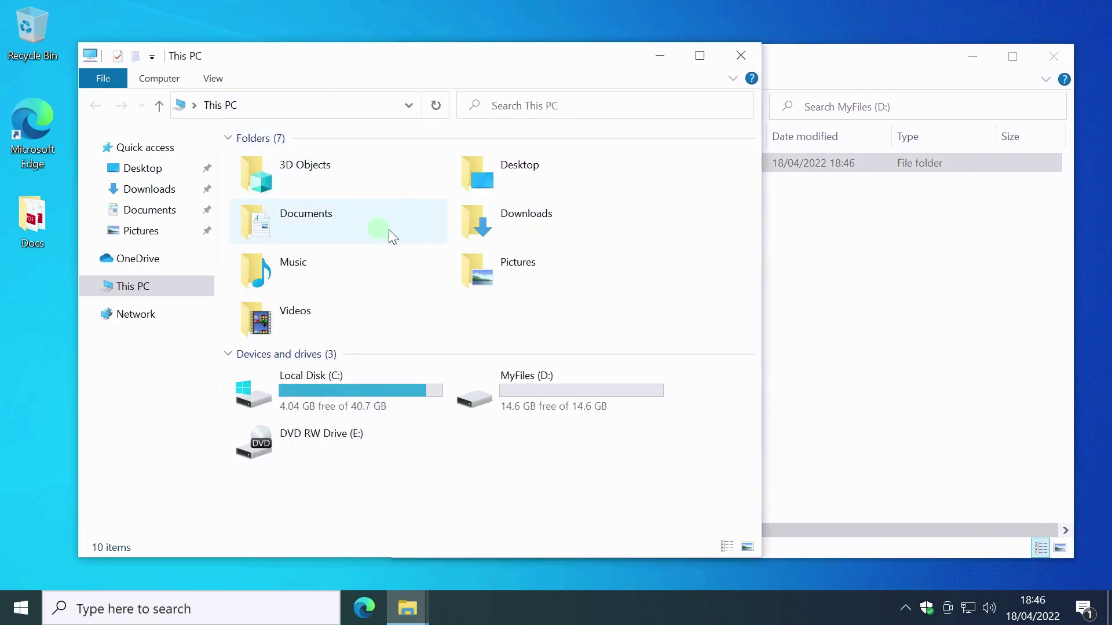
double_click(500, 266)
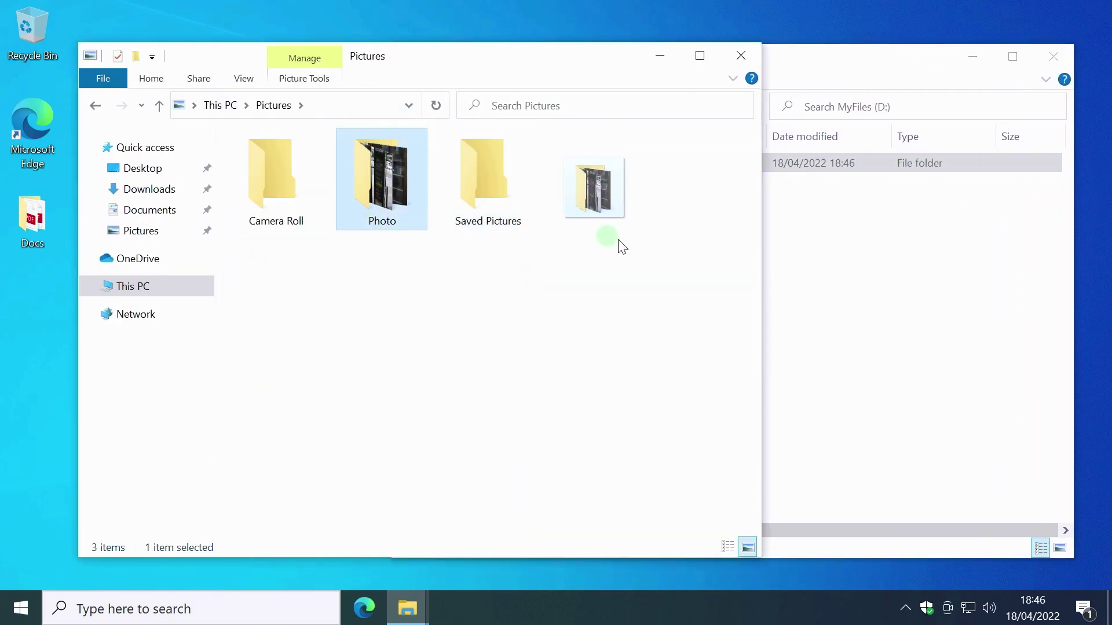
drag(373, 173, 889, 311)
Copy the three video files from Videos into MyFiles (D:)
click(221, 114)
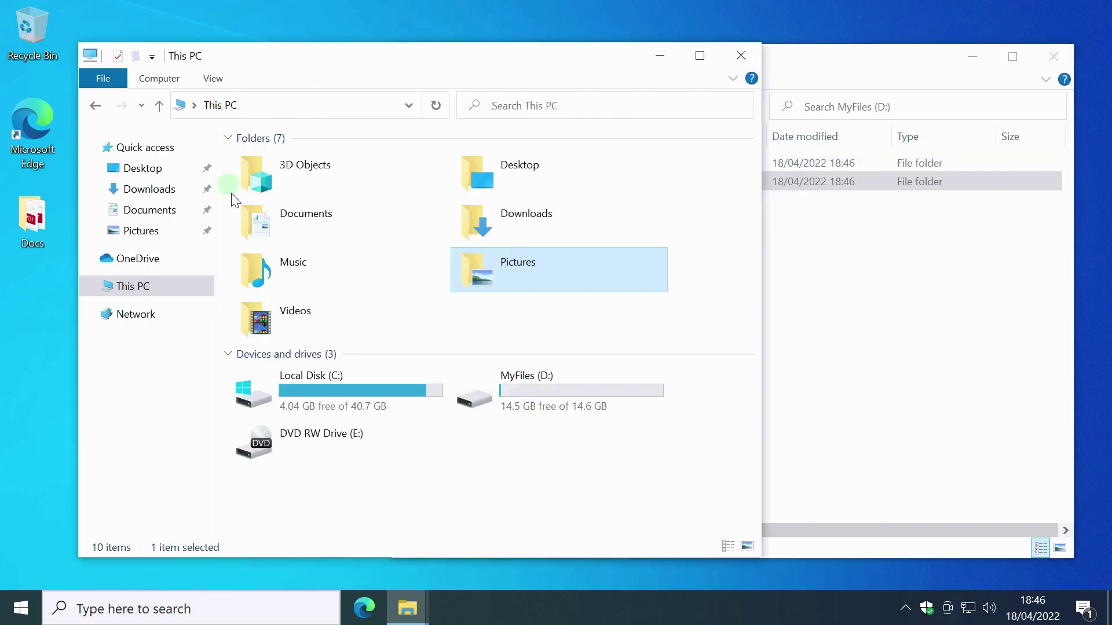
double_click(279, 320)
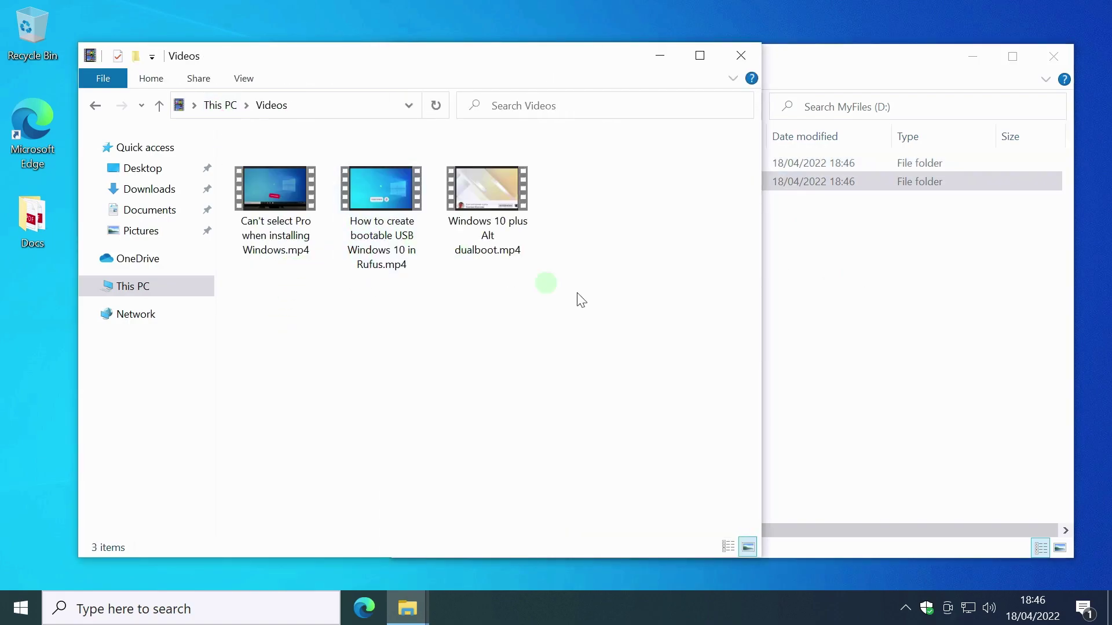
drag(669, 316, 252, 170)
right_click(277, 192)
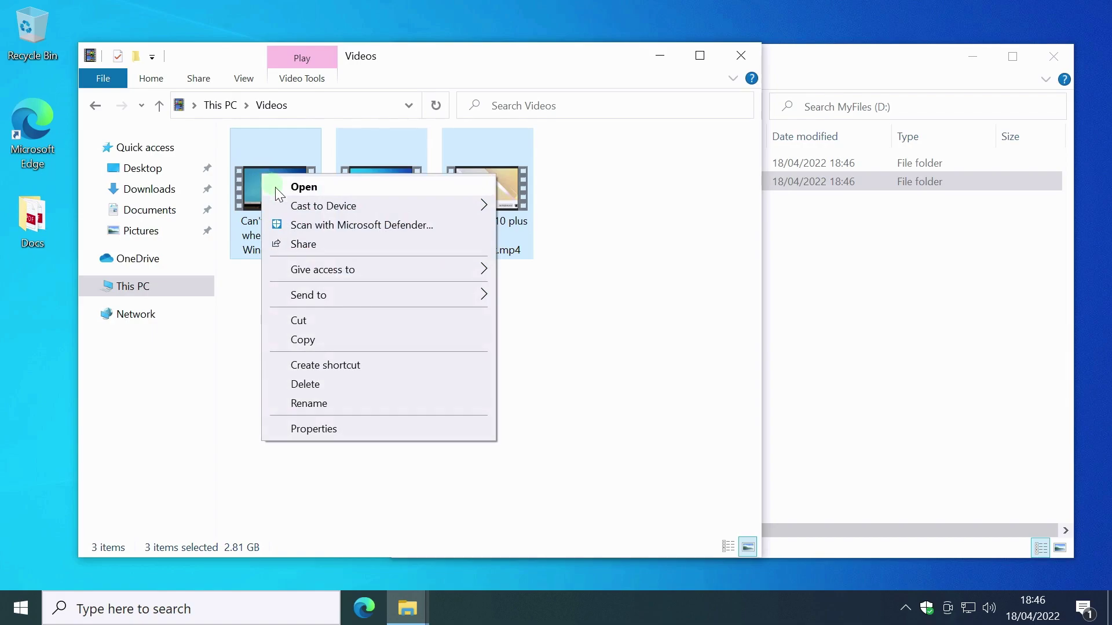
click(331, 340)
click(660, 55)
right_click(585, 224)
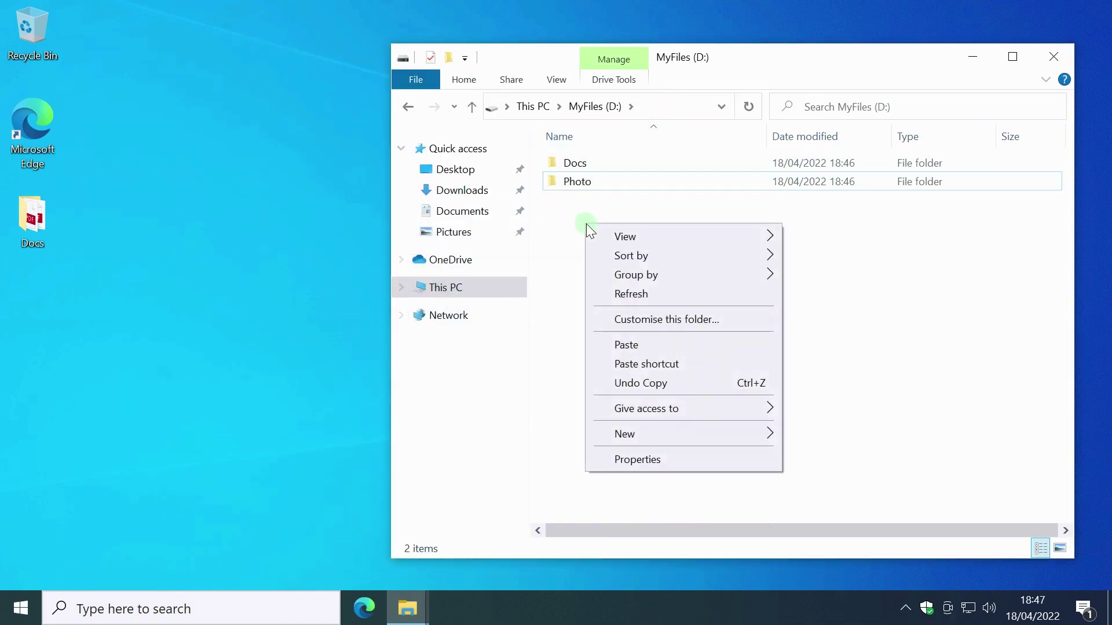
click(644, 343)
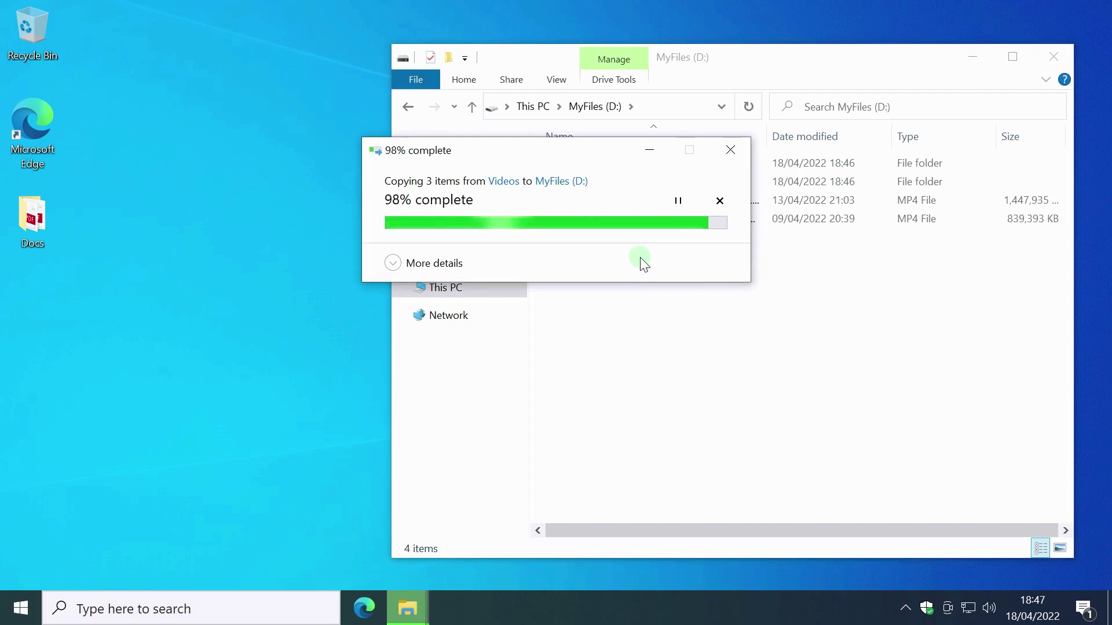
Check drive space in This PC, then close the Explorer windows
click(1054, 56)
click(408, 608)
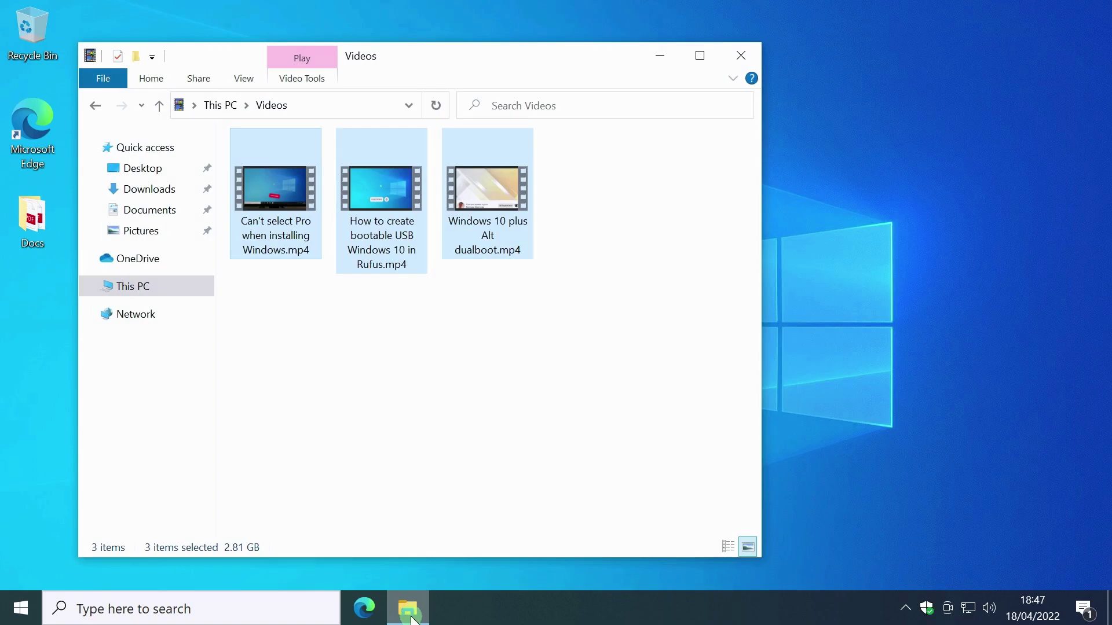
click(161, 280)
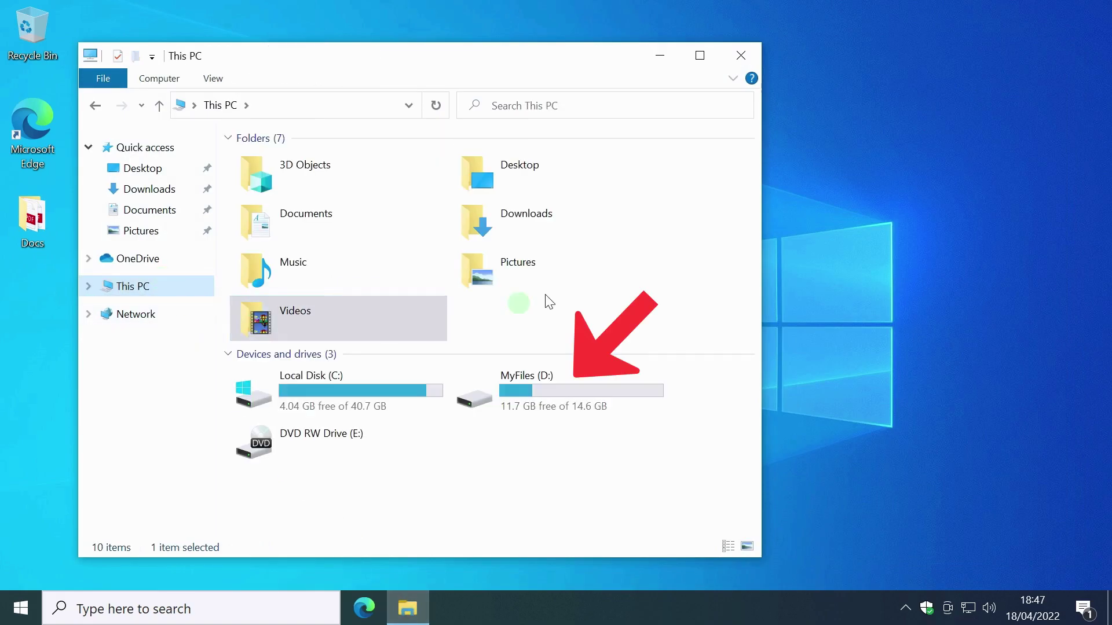
click(741, 55)
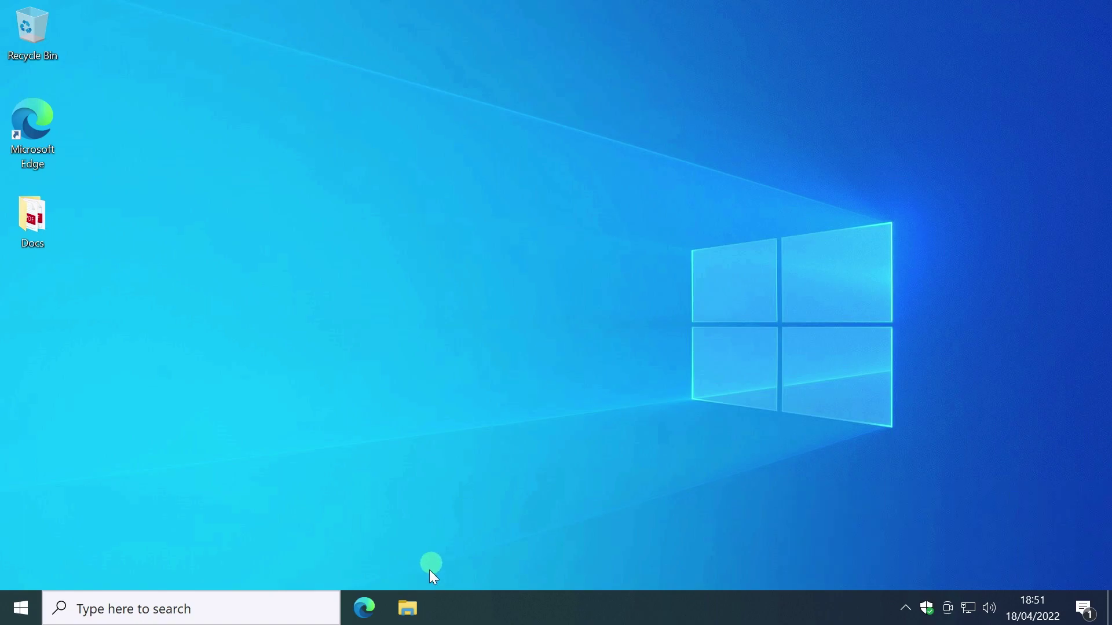
Select the CCCOMA_X64FRE_EN-GB_DV9 (F:) installation USB in This PC
click(411, 607)
click(578, 444)
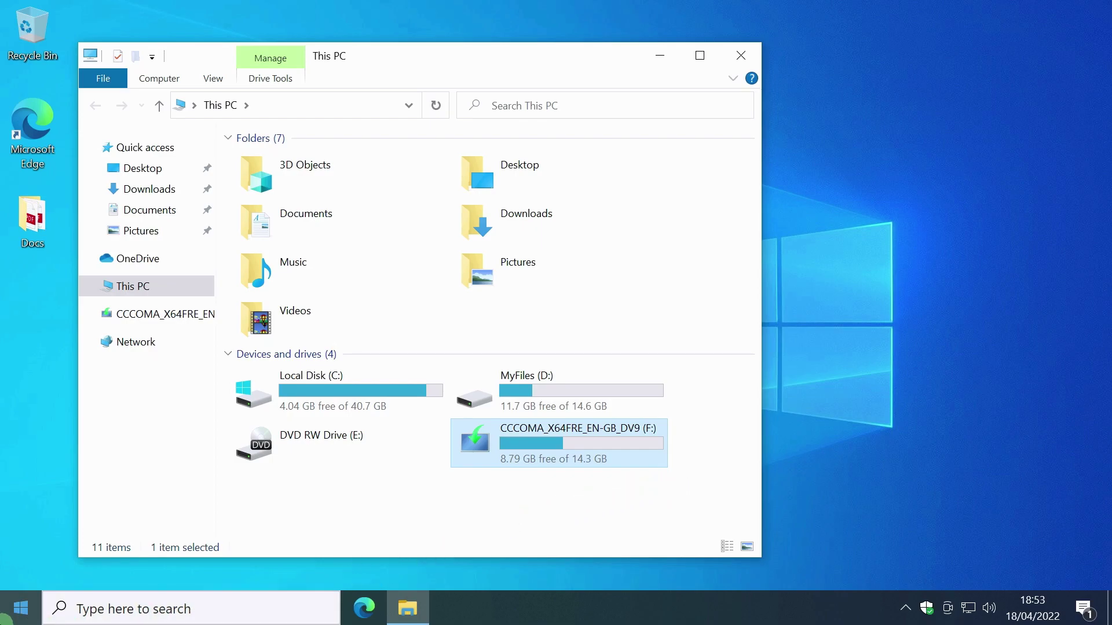
Restart Windows from the Start menu and press F11 for the boot device menu
click(13, 620)
click(22, 570)
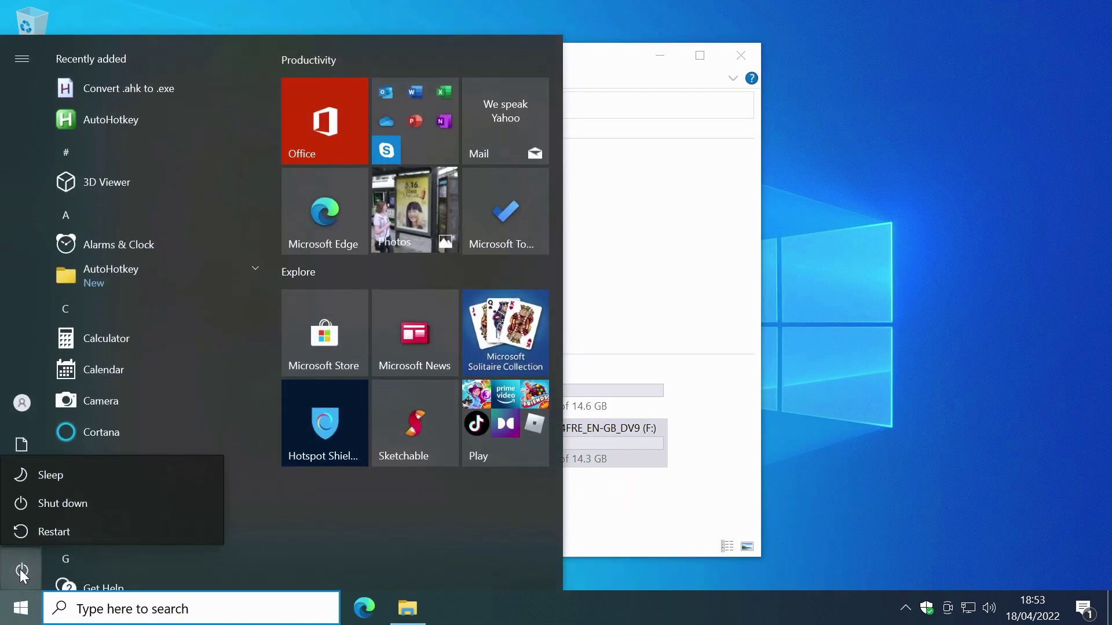
click(64, 526)
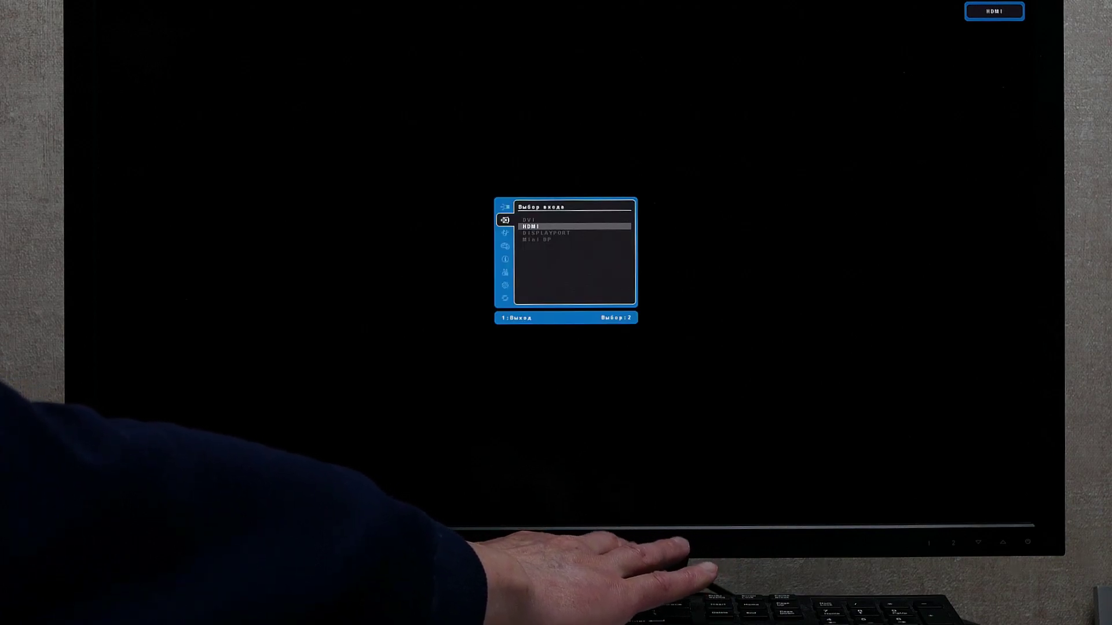
key(F11)
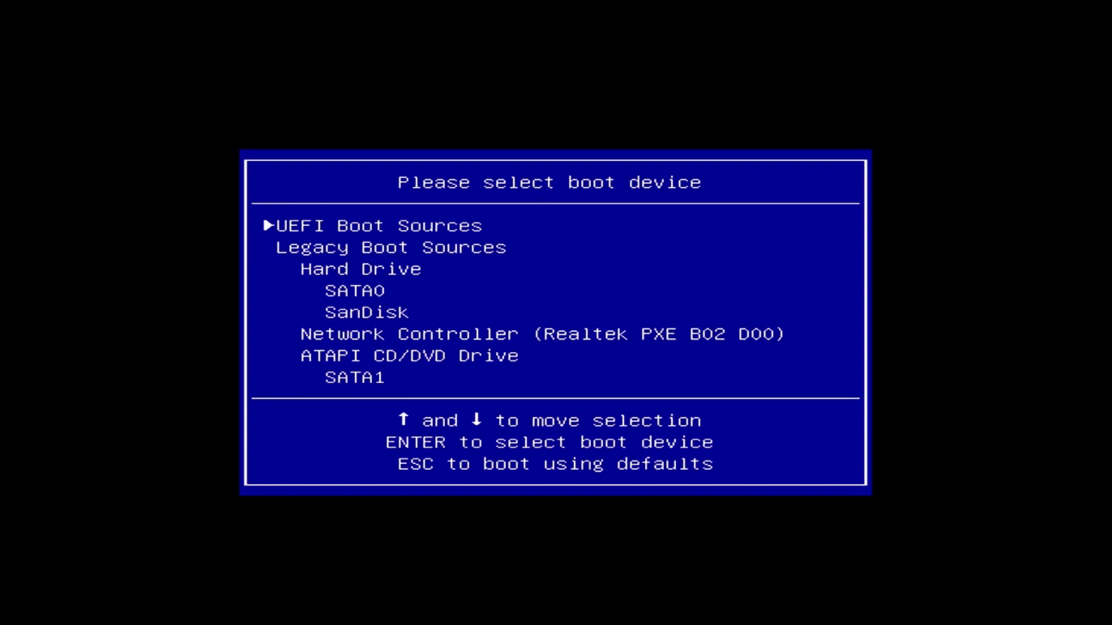
Boot from the SanDisk USB listed under Legacy Boot Sources
key(Down)
key(Down)
key(Down)
key(Down)
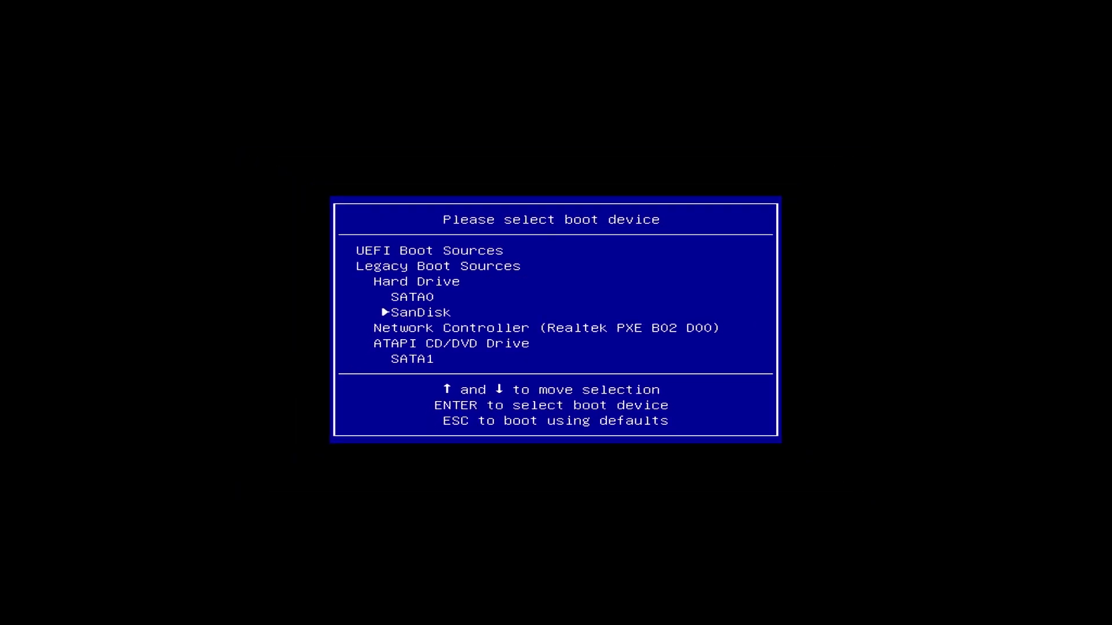
key(Return)
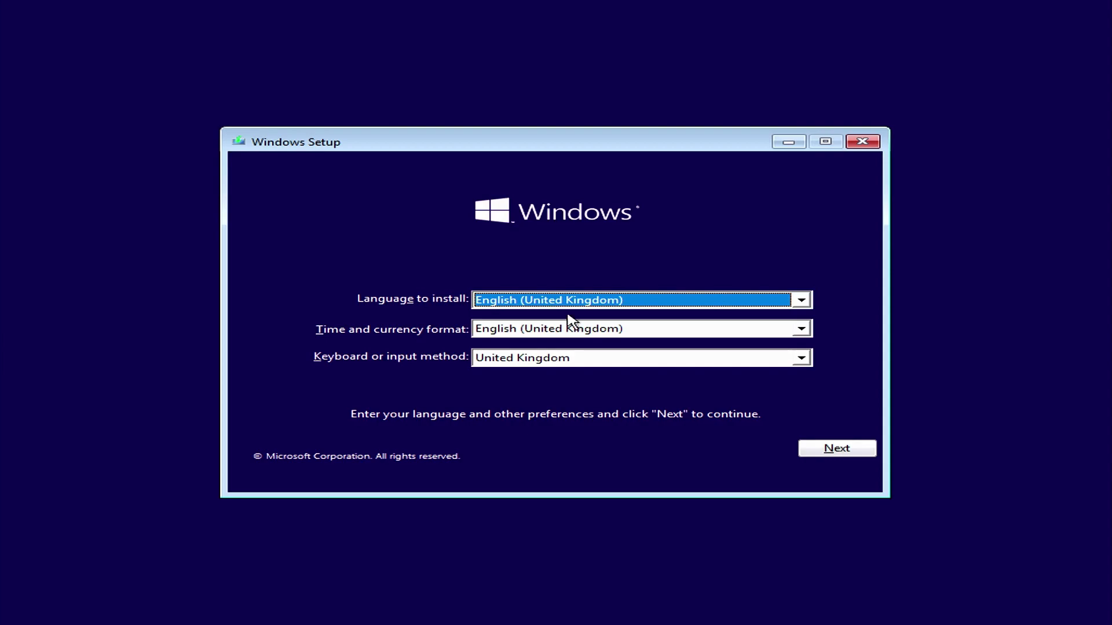
Keep English (United Kingdom) settings, choose Install now, and select the Windows 10 Pro edition
click(839, 449)
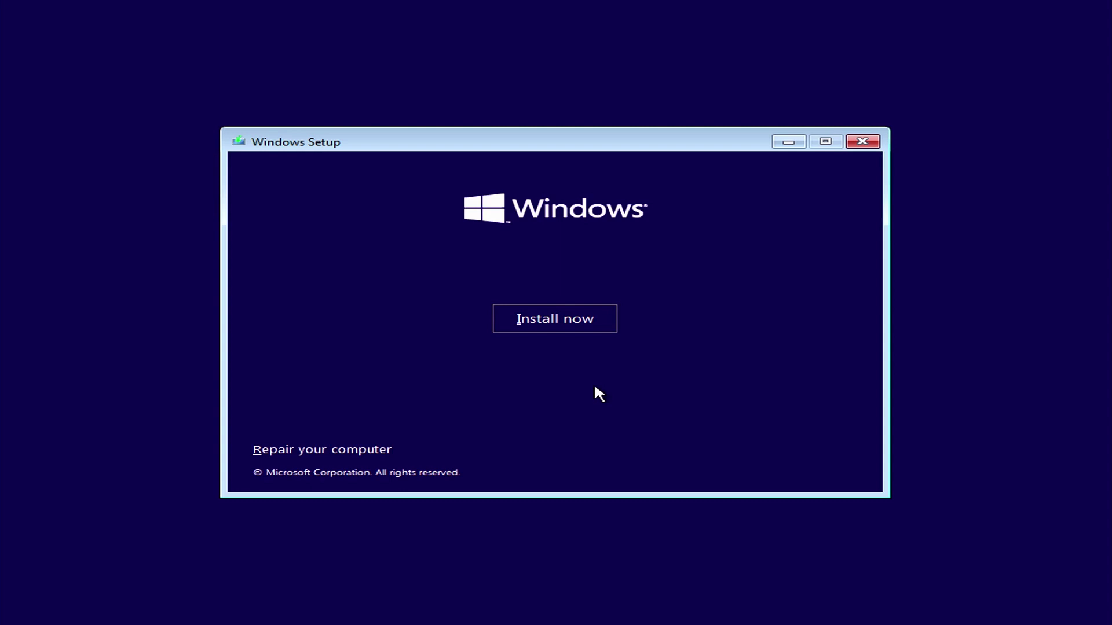
click(575, 318)
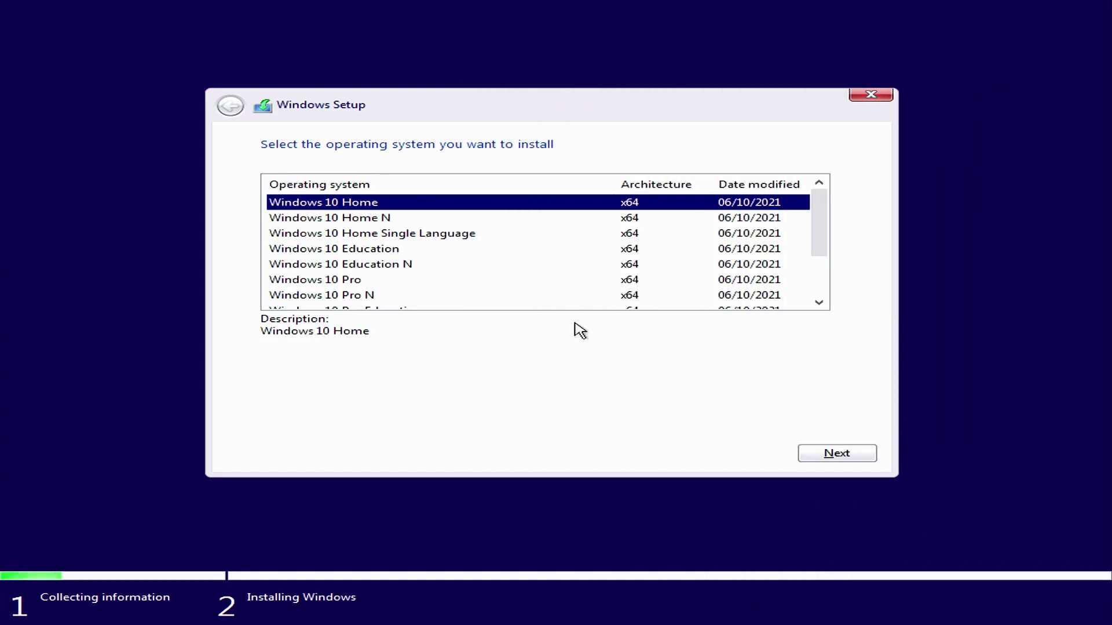
click(351, 282)
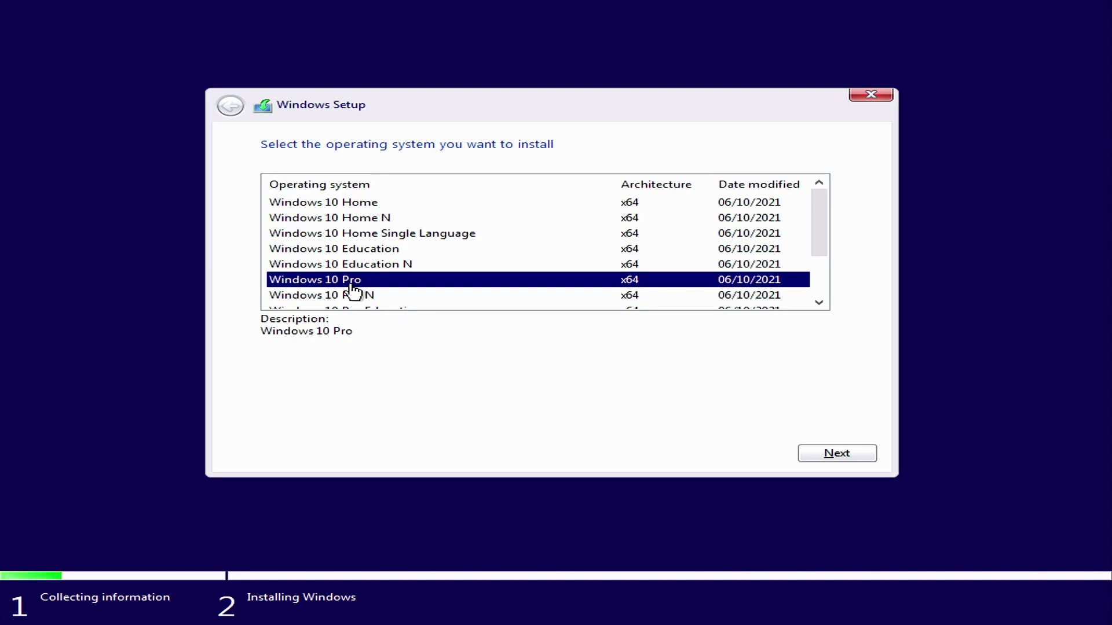
click(845, 456)
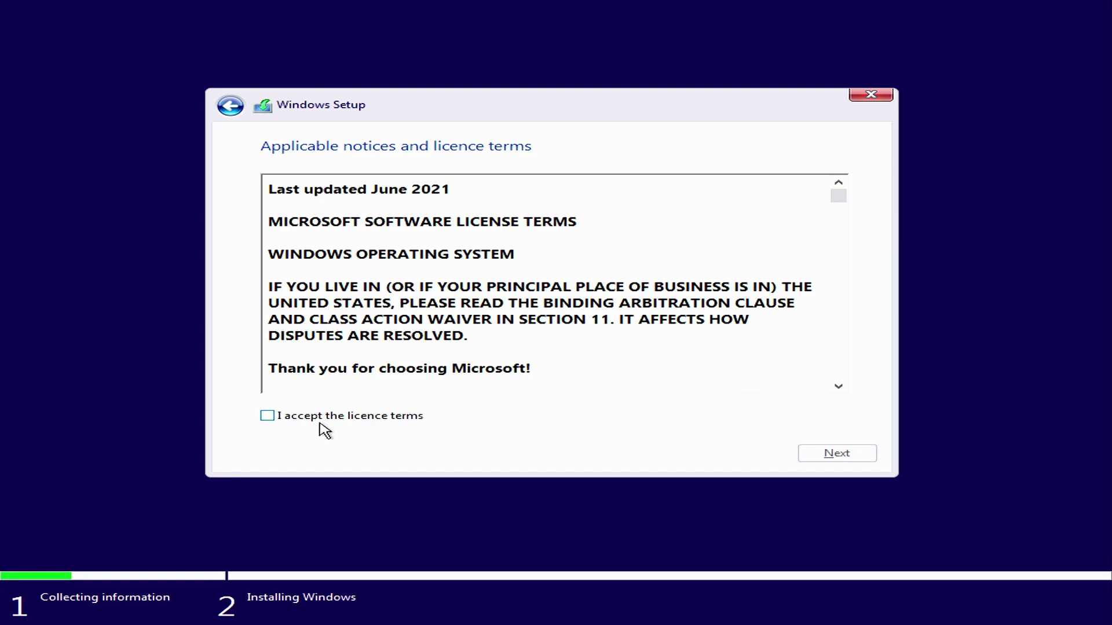
Accept the licence terms and choose Custom: Install Windows only (advanced)
click(267, 416)
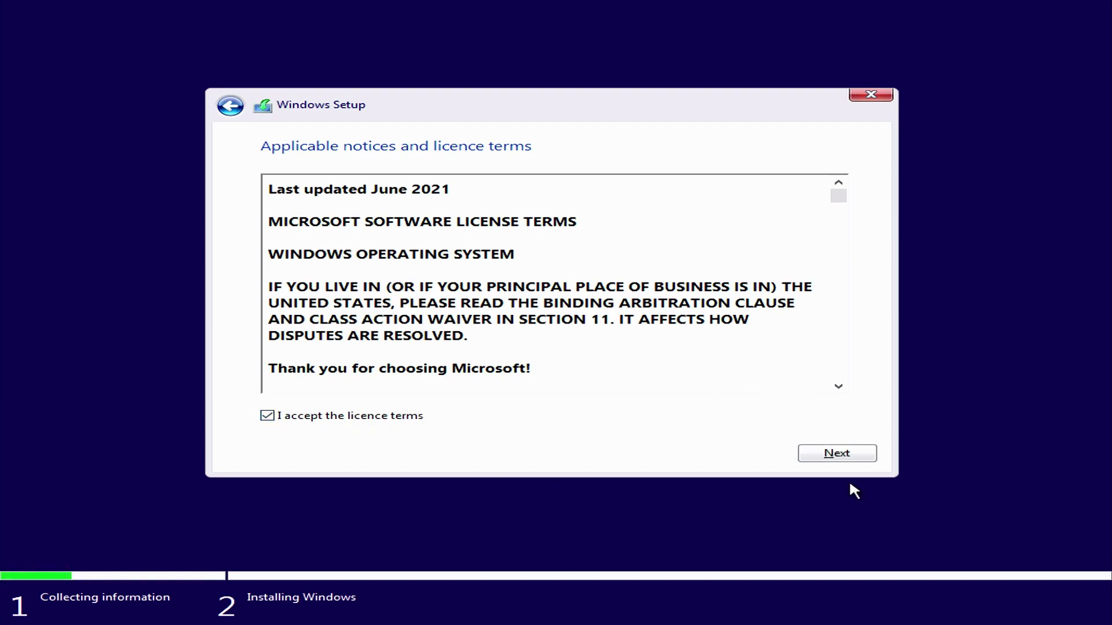
click(845, 460)
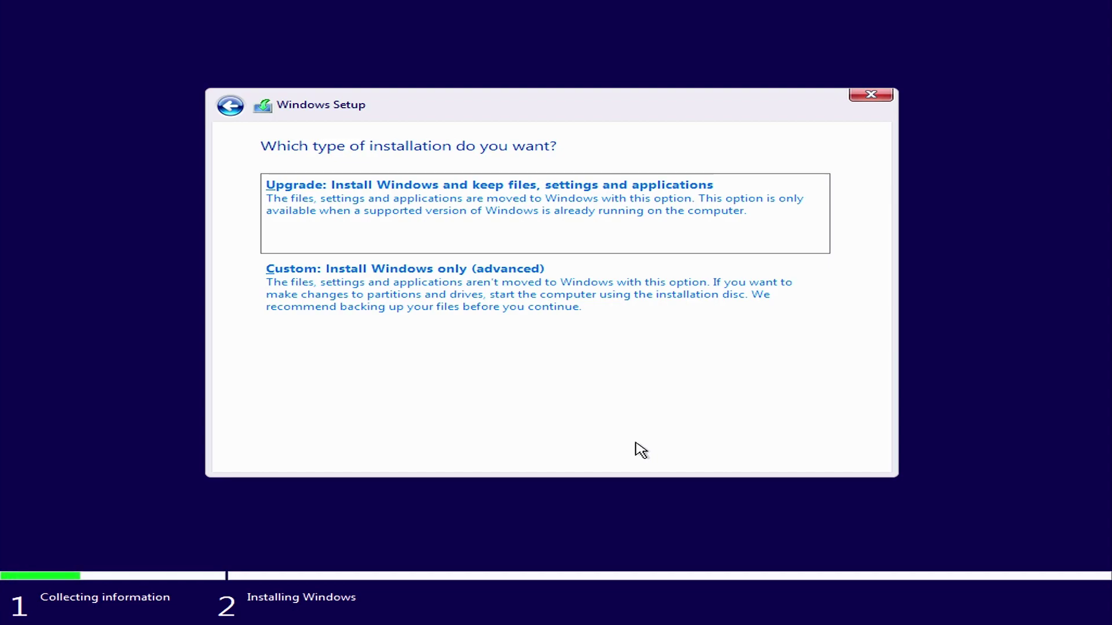
click(519, 303)
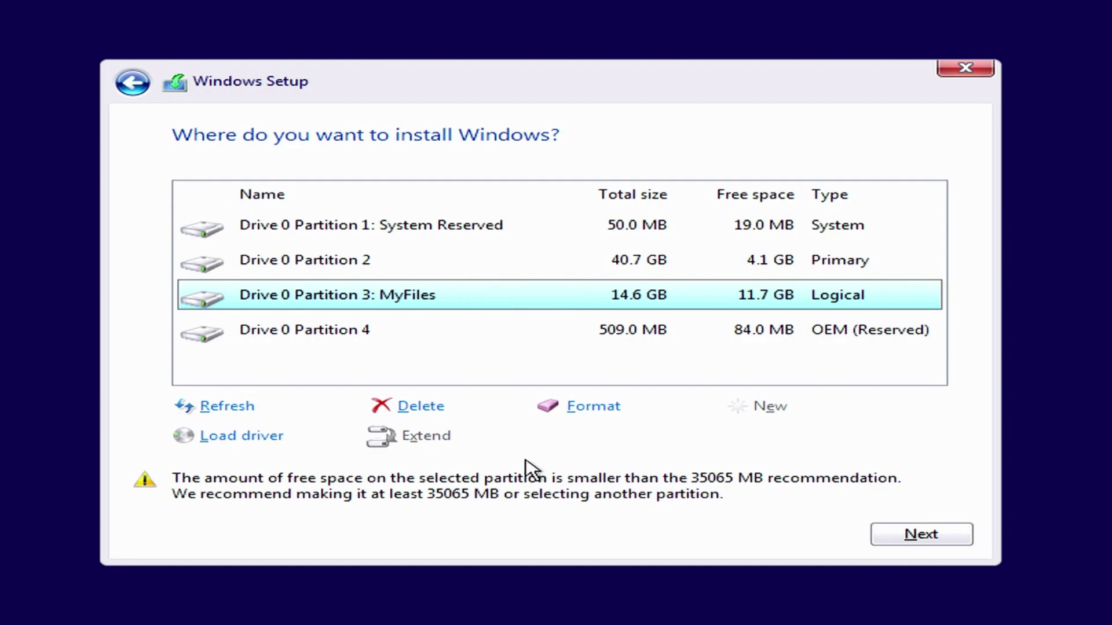
Delete System Reserved and 40.7 GB Partition 1, then install into the 40.8 GB unallocated space
click(501, 230)
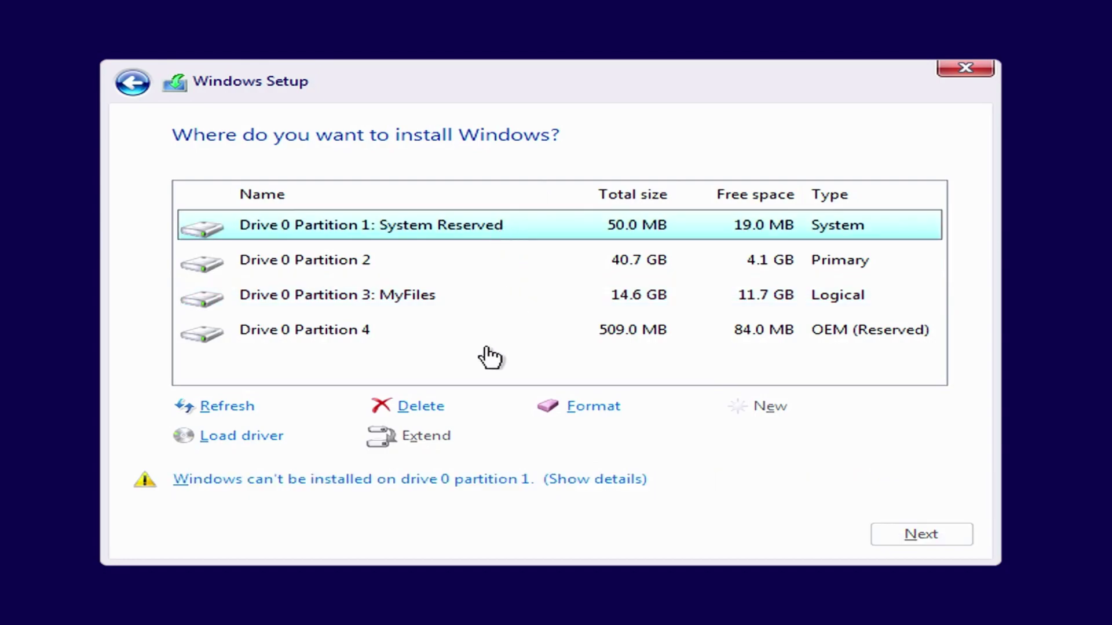
click(438, 408)
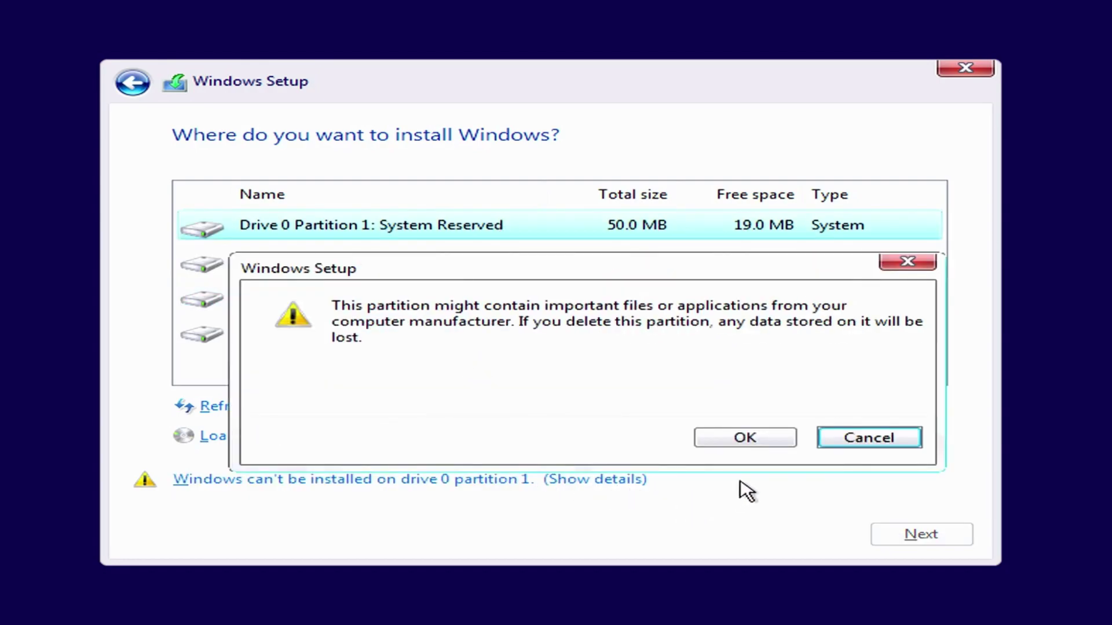
click(753, 443)
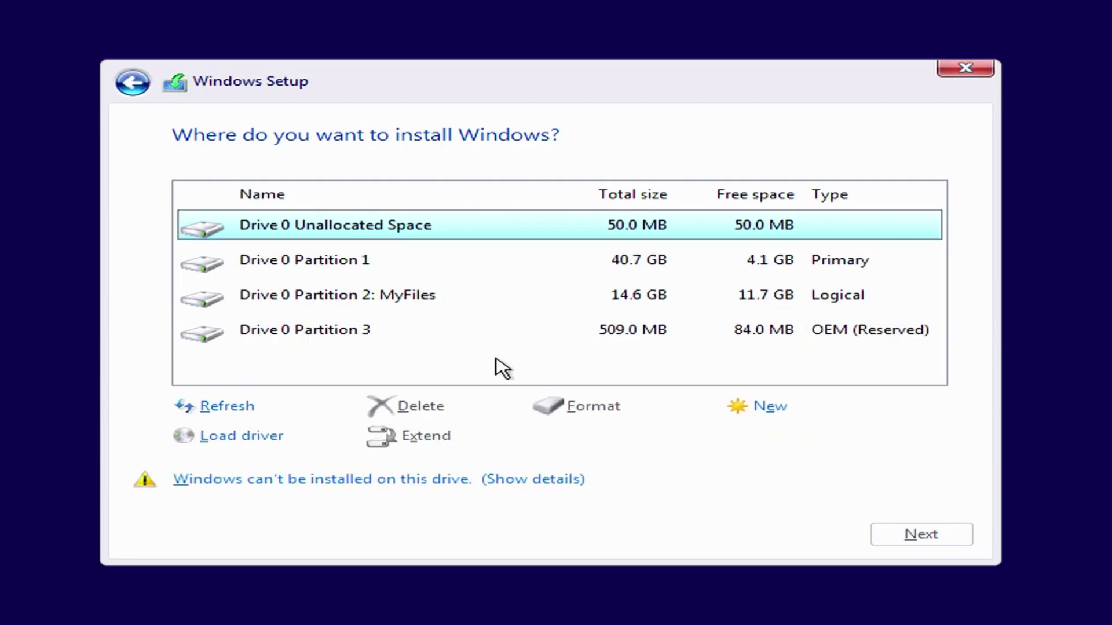
click(374, 265)
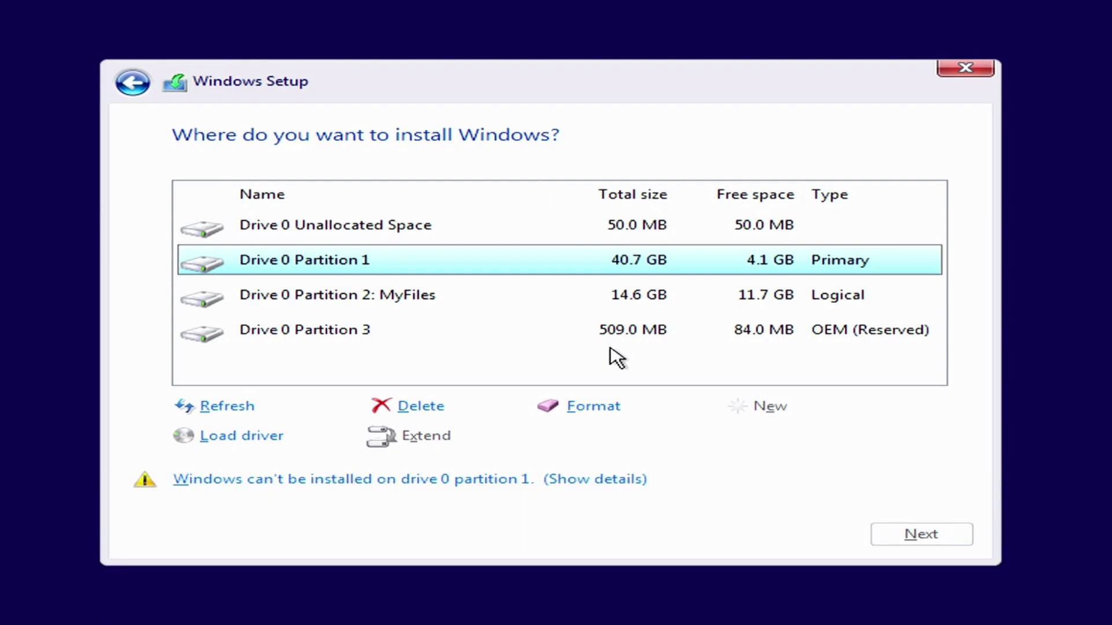
click(415, 407)
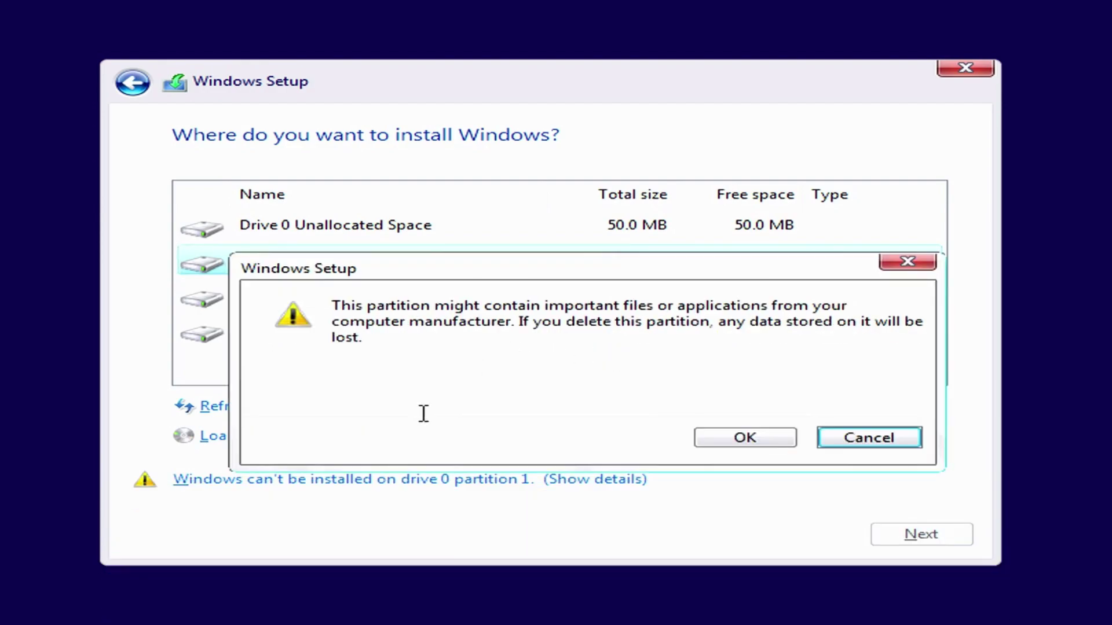
click(733, 445)
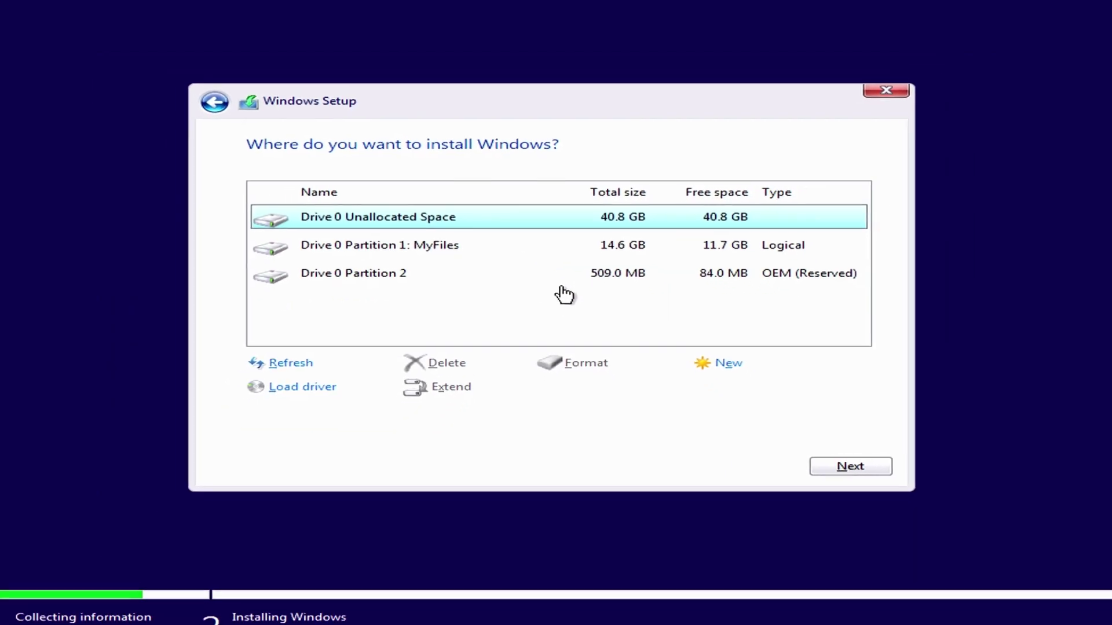
click(828, 456)
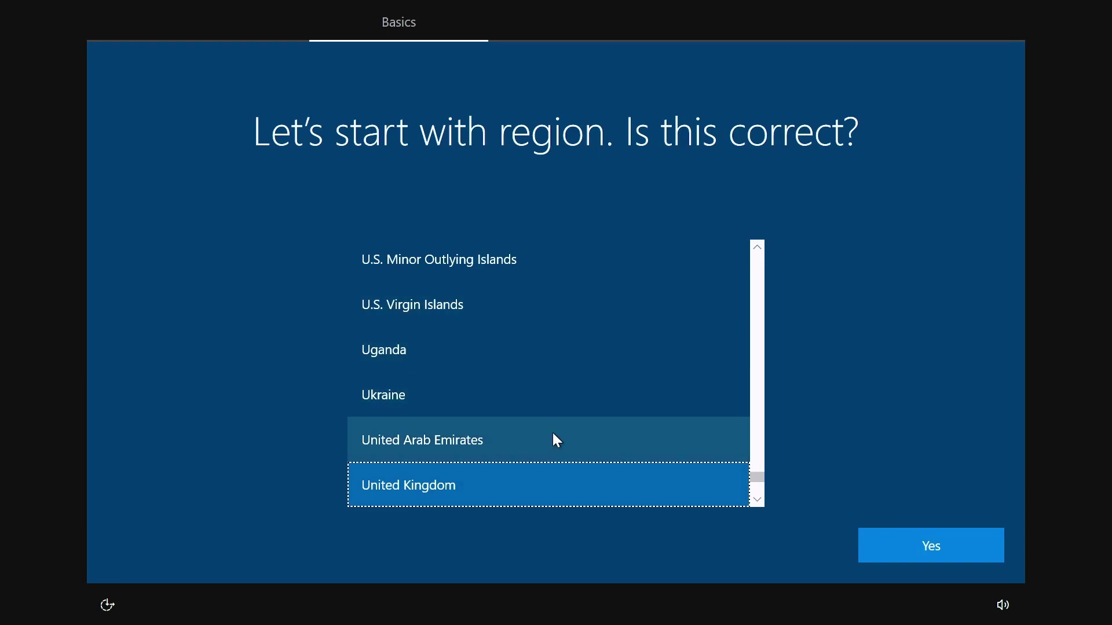
Scroll the region list and select the region
scroll(552, 433, up, 2)
scroll(550, 432, up, 2)
scroll(548, 432, up, 3)
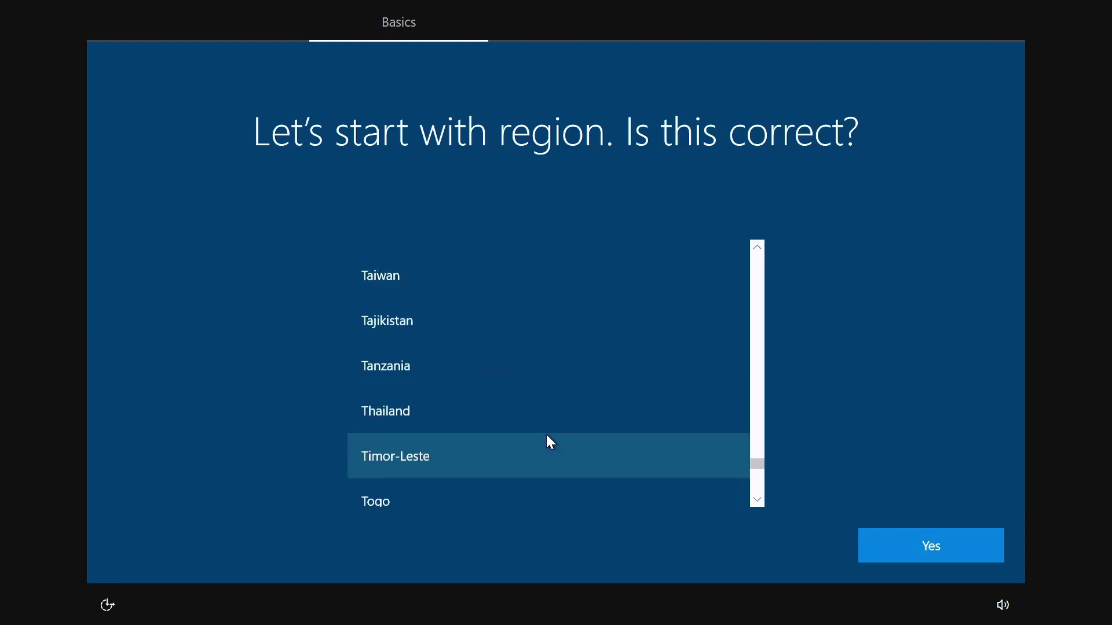
scroll(546, 433, up, 2)
scroll(540, 433, up, 3)
scroll(542, 440, up, 3)
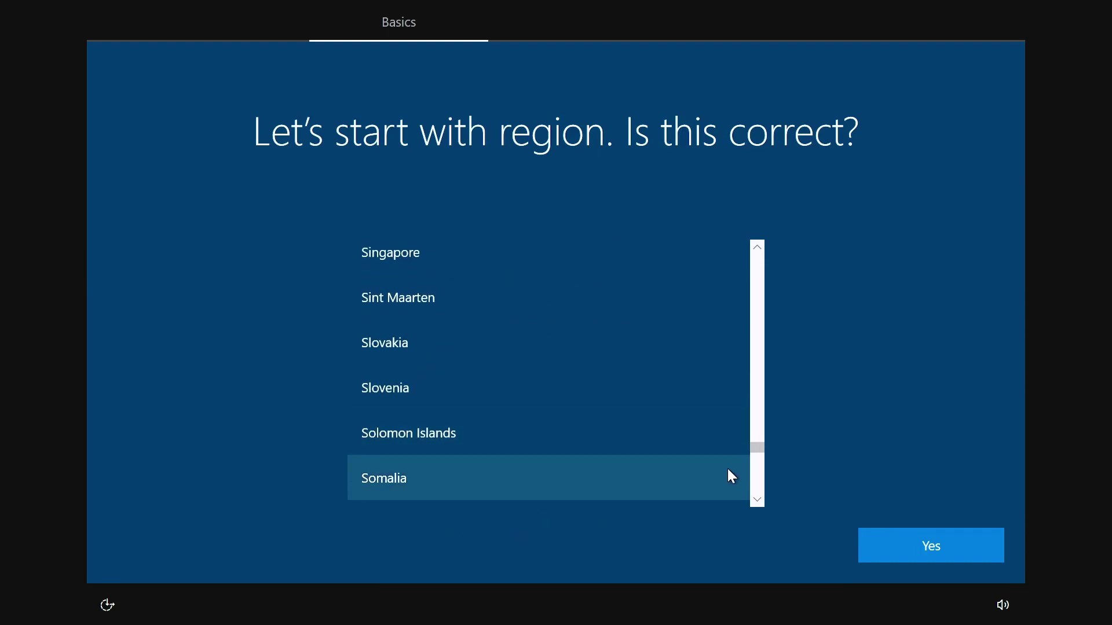
mouse_move(758, 446)
mouse_down()
mouse_move(762, 316)
mouse_move(771, 336)
mouse_up()
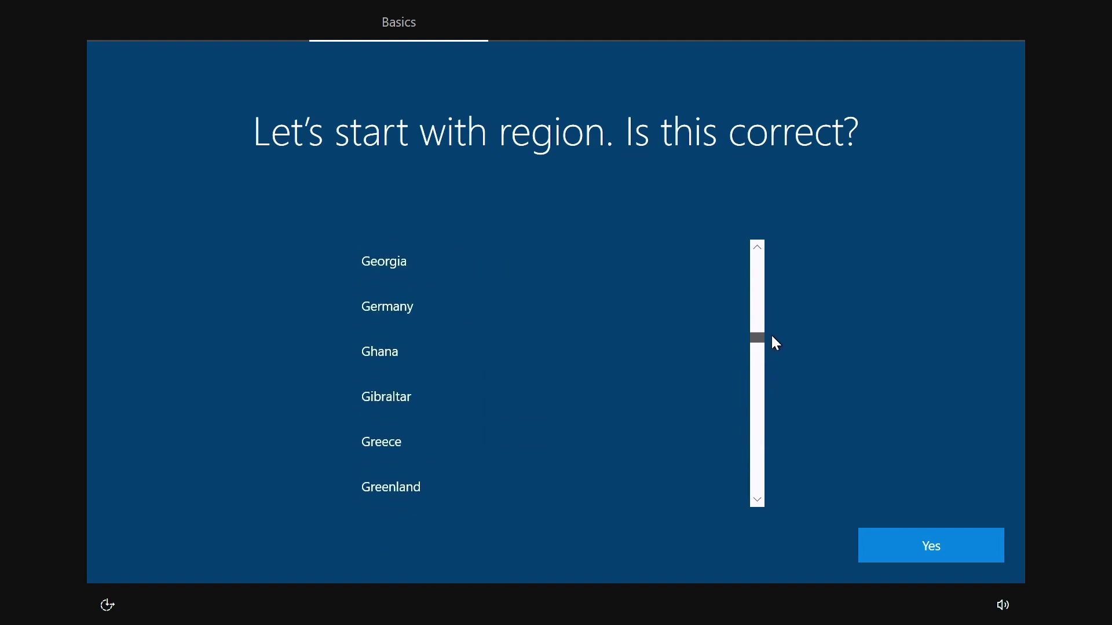
click(493, 262)
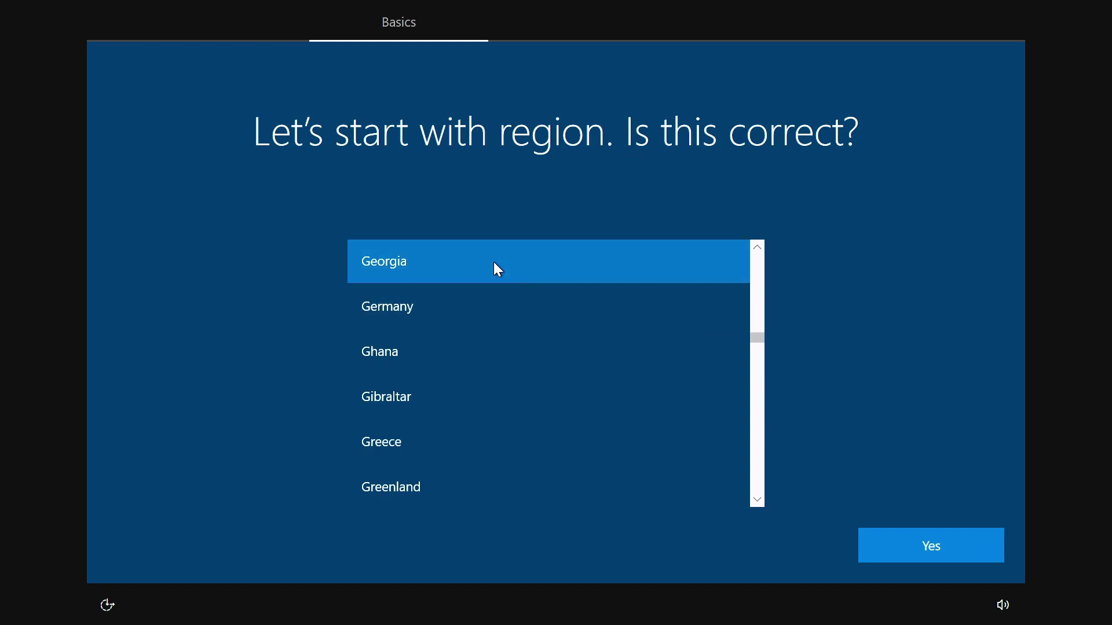
Confirm the region, accept the United Kingdom keyboard layout and skip a second layout
click(923, 546)
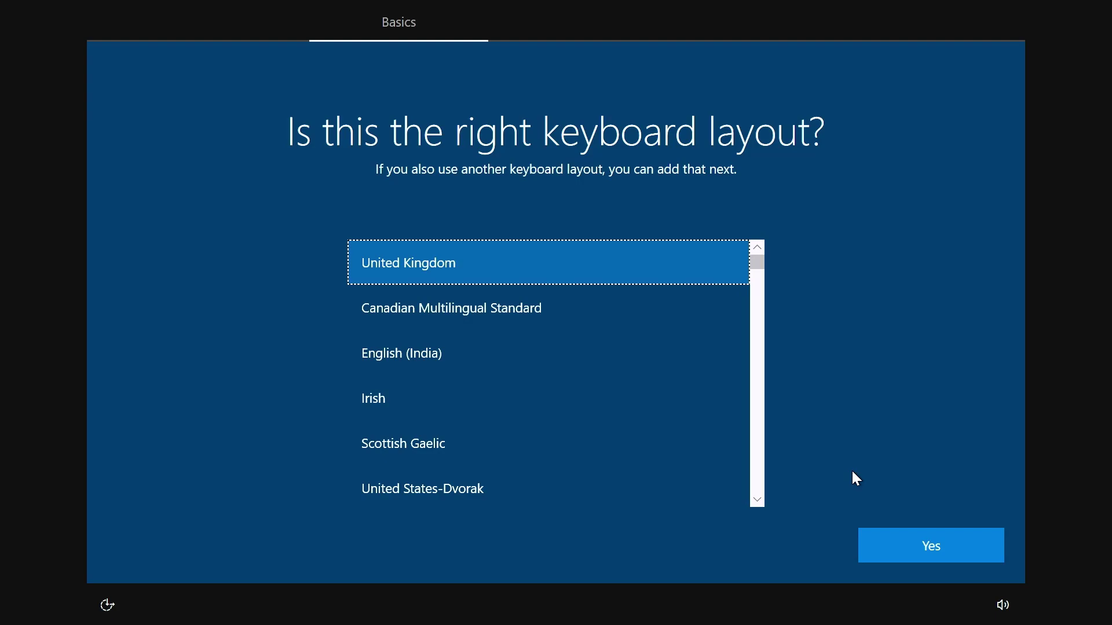
click(863, 542)
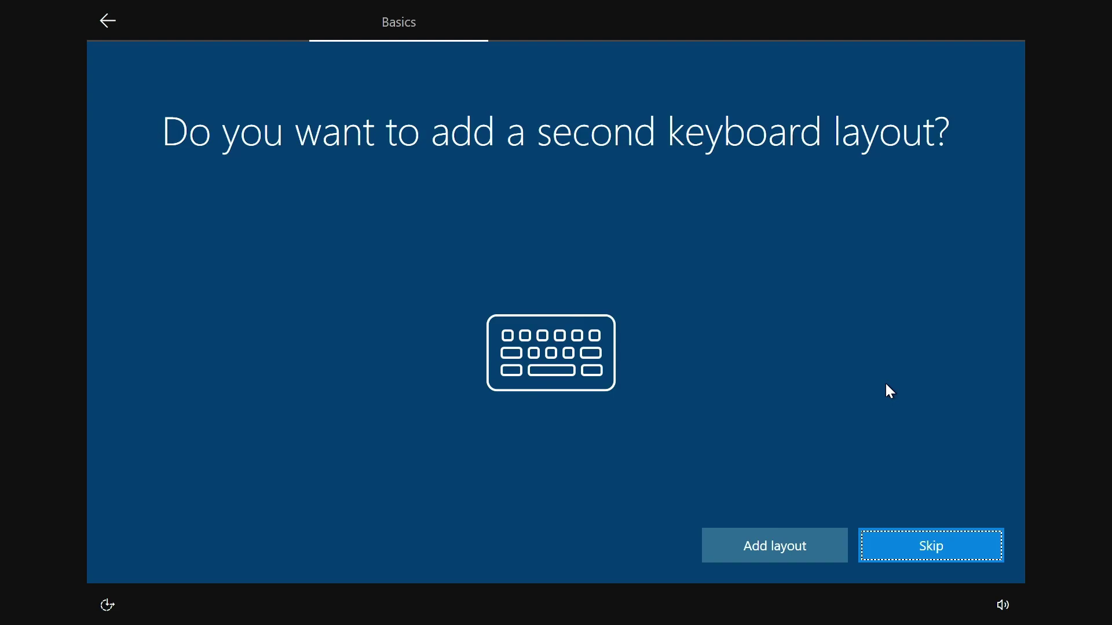
click(923, 535)
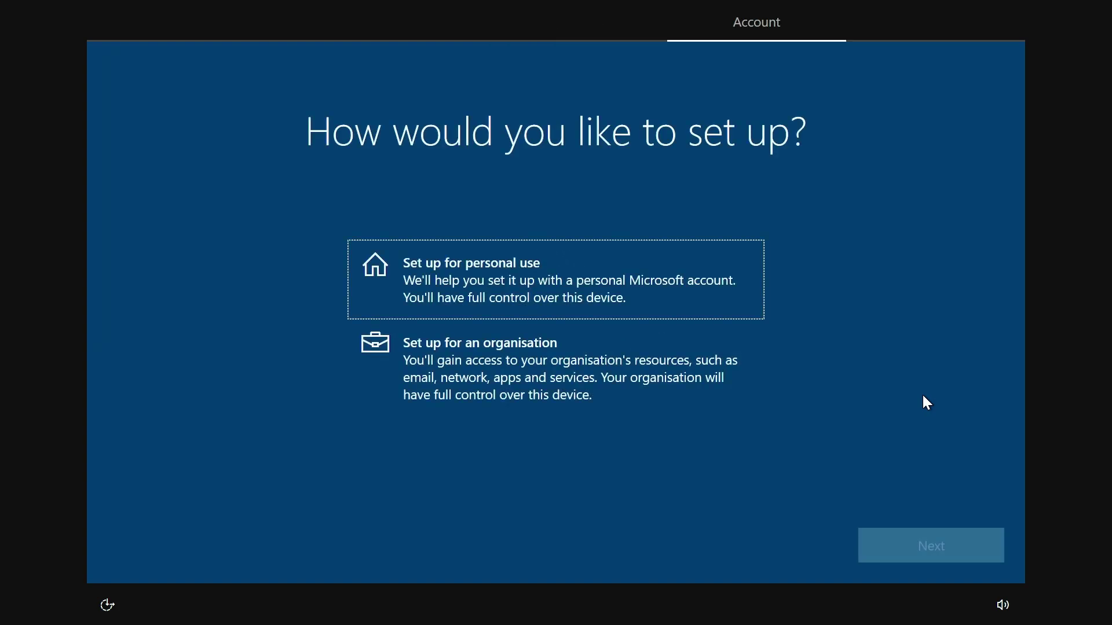
Choose personal use with an offline, limited-experience local account
click(562, 277)
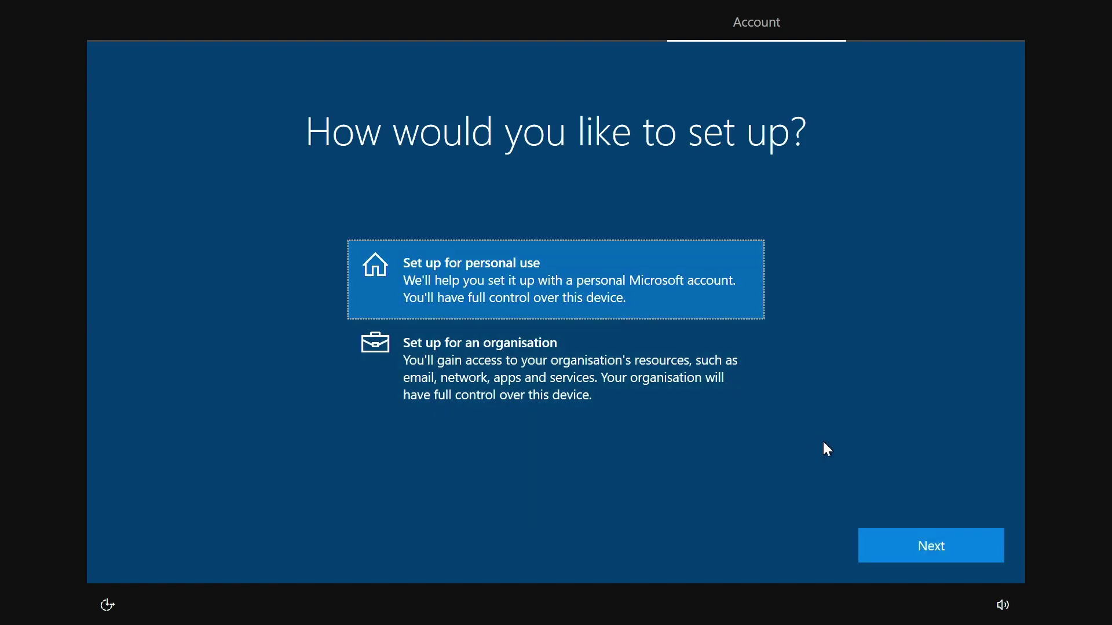
click(917, 547)
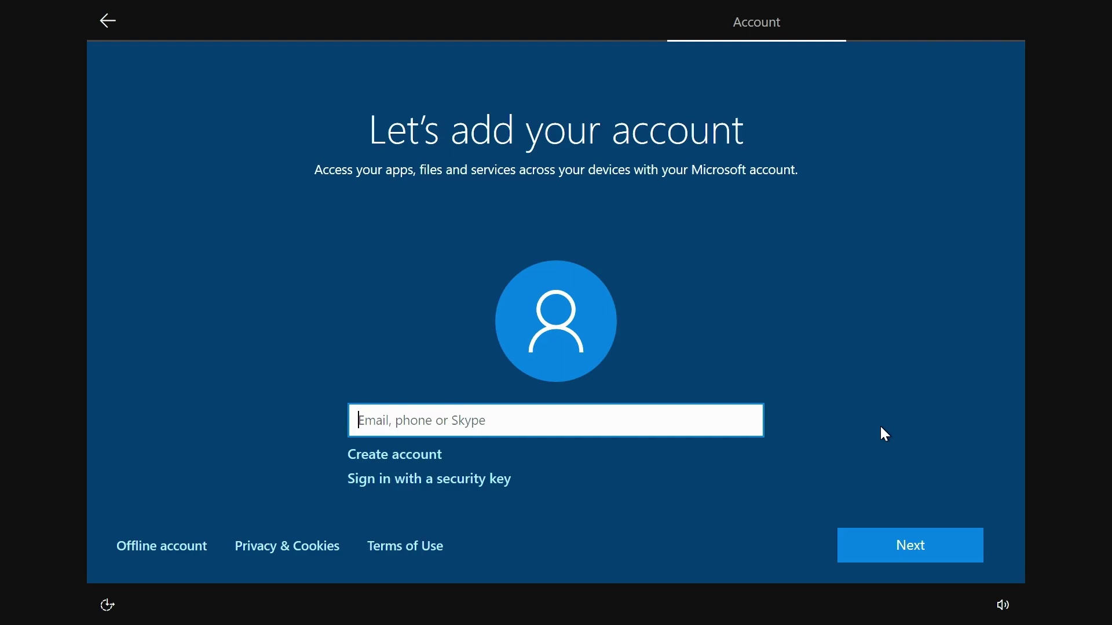
click(144, 553)
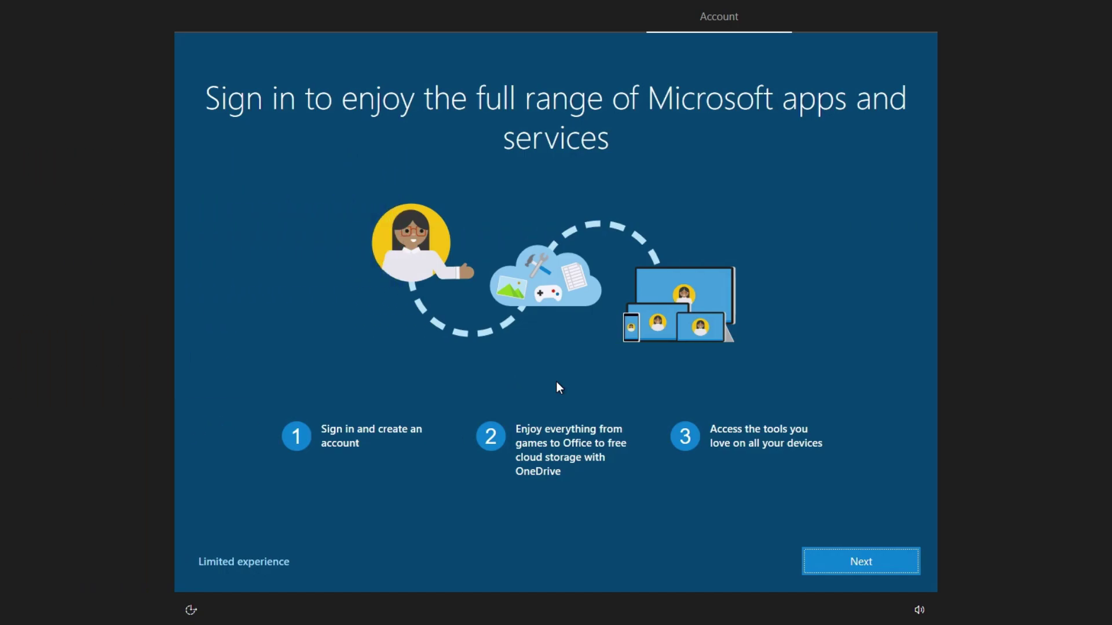
click(242, 562)
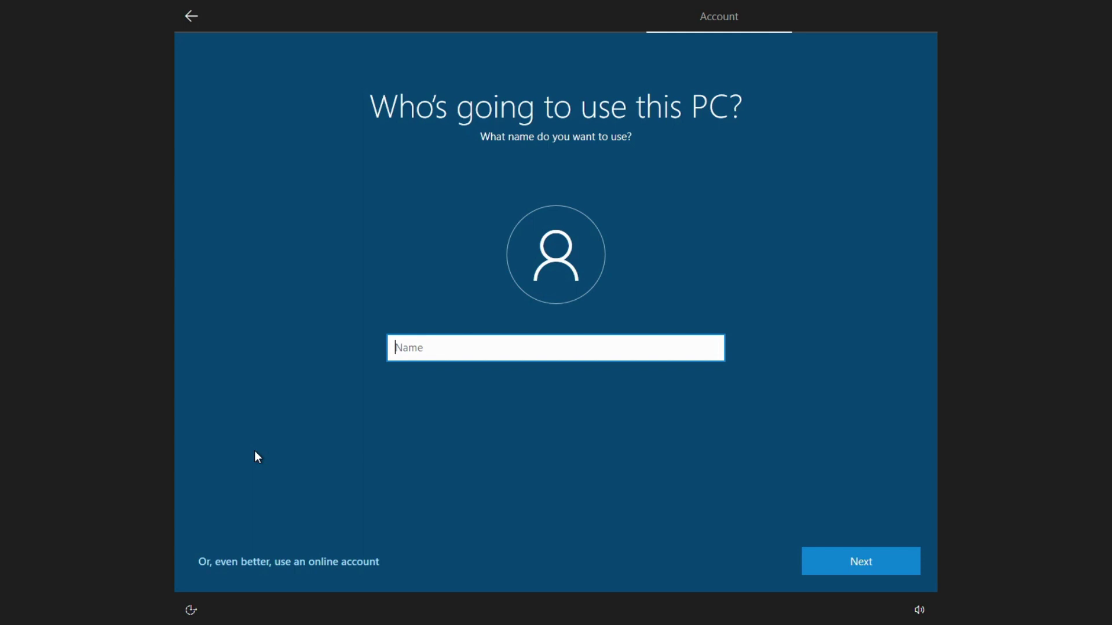
Name the account Tutor and leave its password blank
text(Tu)
text(tor)
click(861, 567)
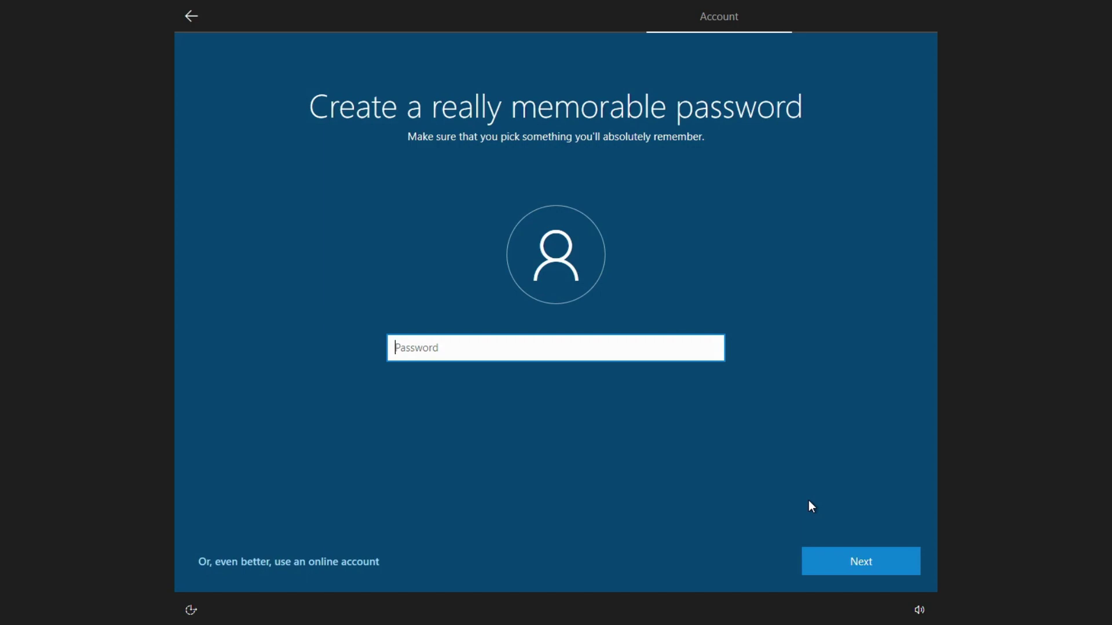
click(855, 558)
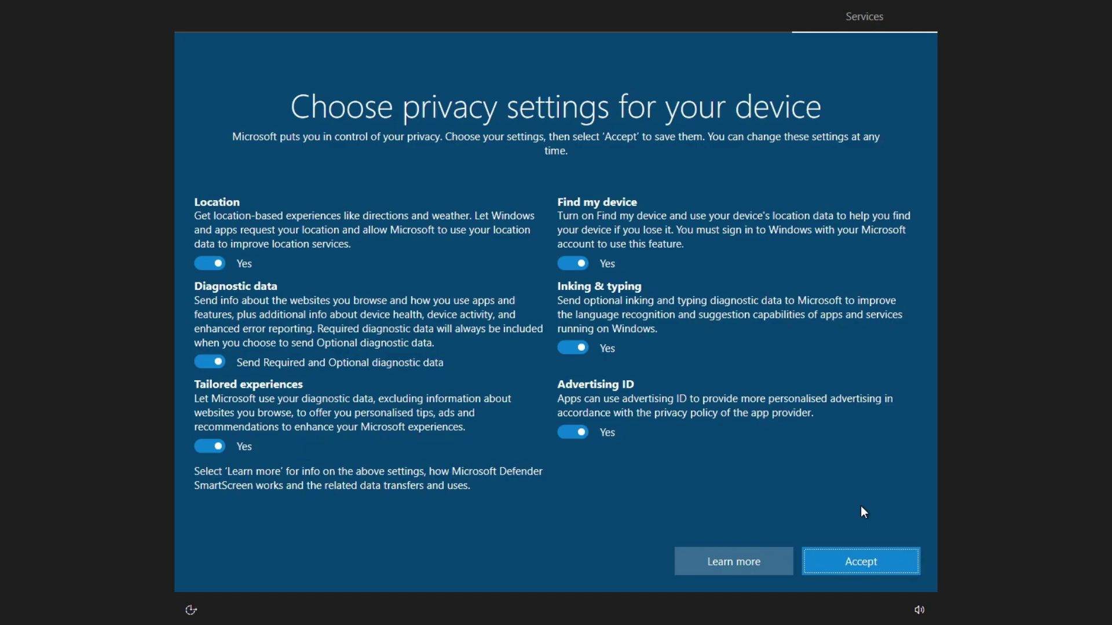
Turn off location, diagnostics, tailored experiences, Find my device, inking and advertising ID, then skip customisation
click(203, 263)
click(201, 362)
click(205, 447)
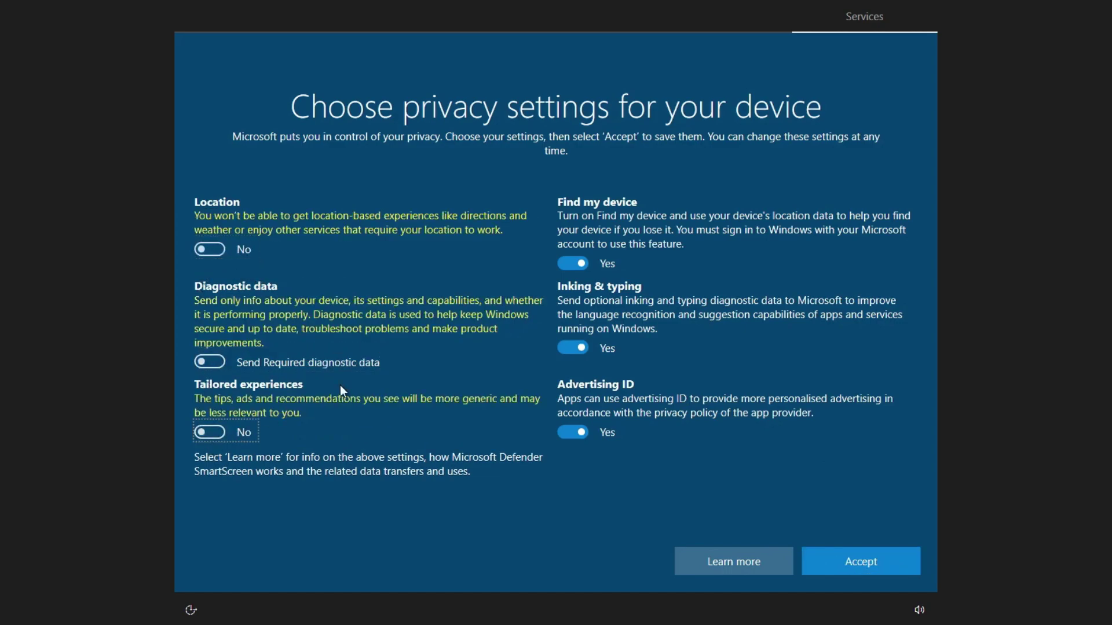
click(570, 264)
click(566, 334)
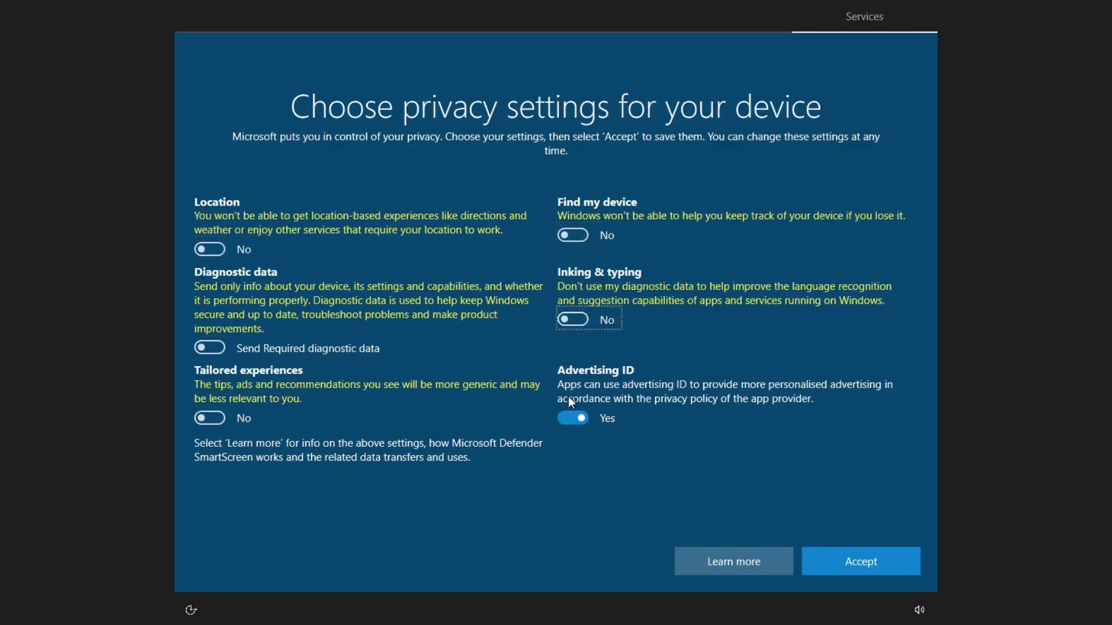
click(571, 419)
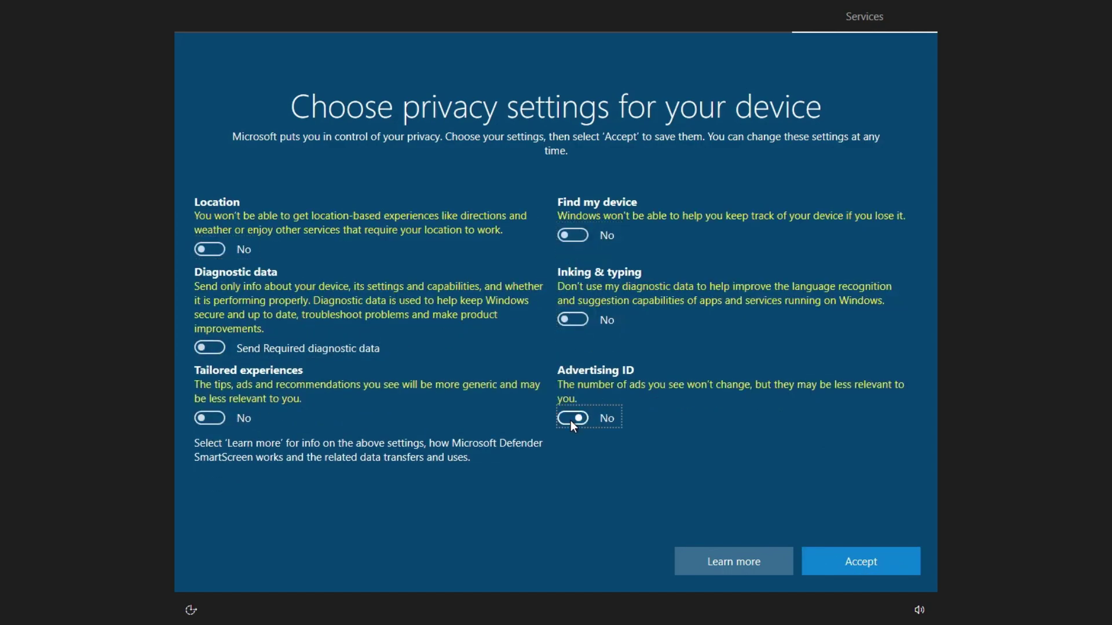
click(855, 565)
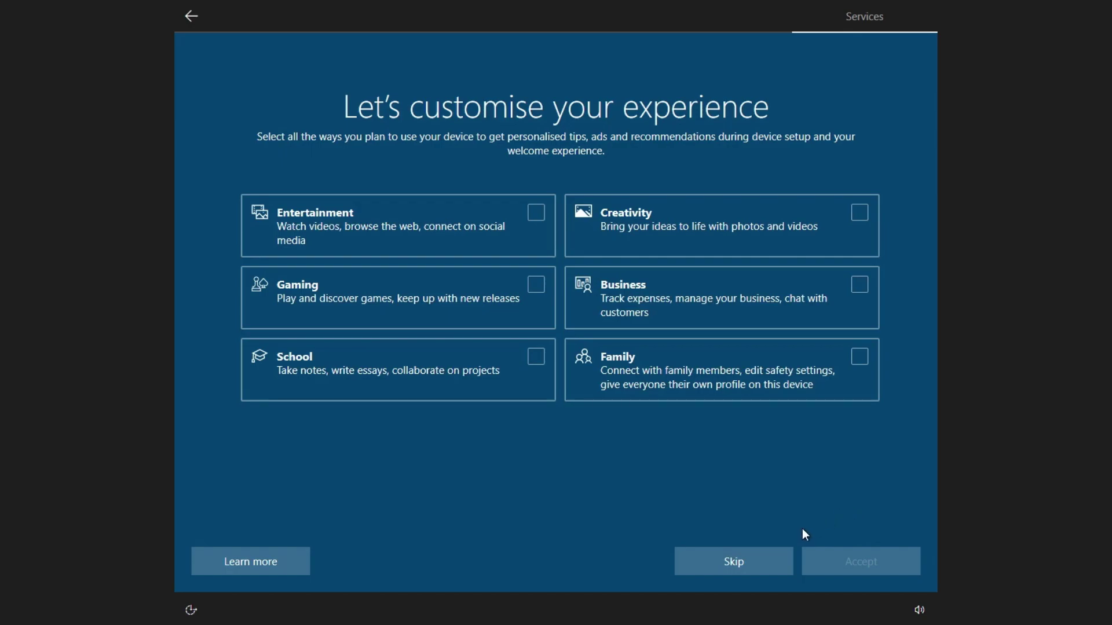
click(736, 556)
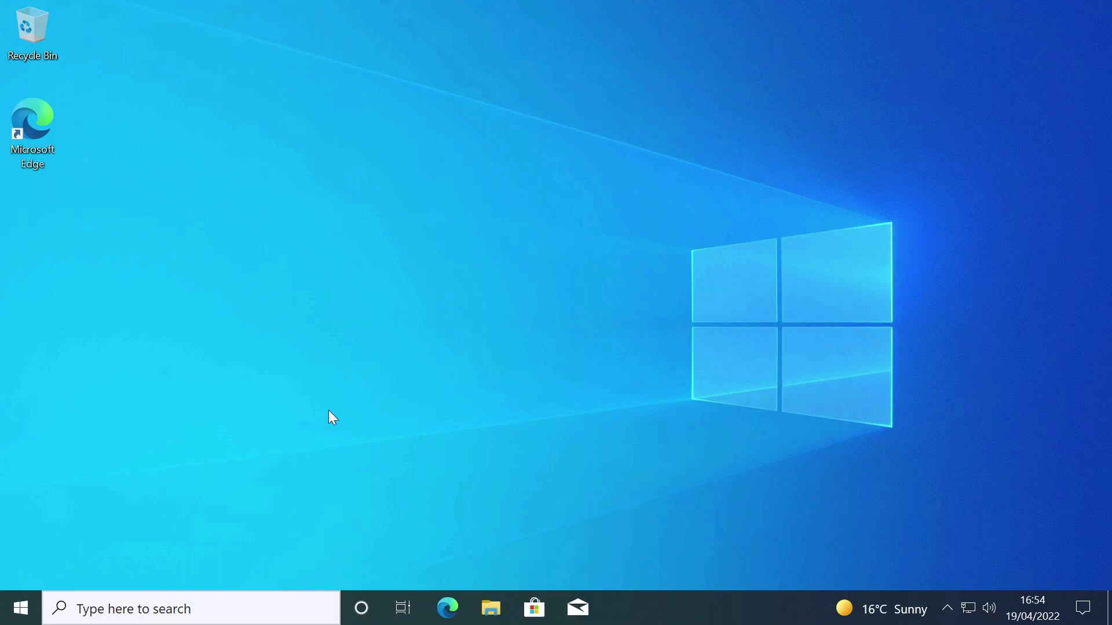
Go to Update & Security in the Settings app from the Start menu
click(20, 608)
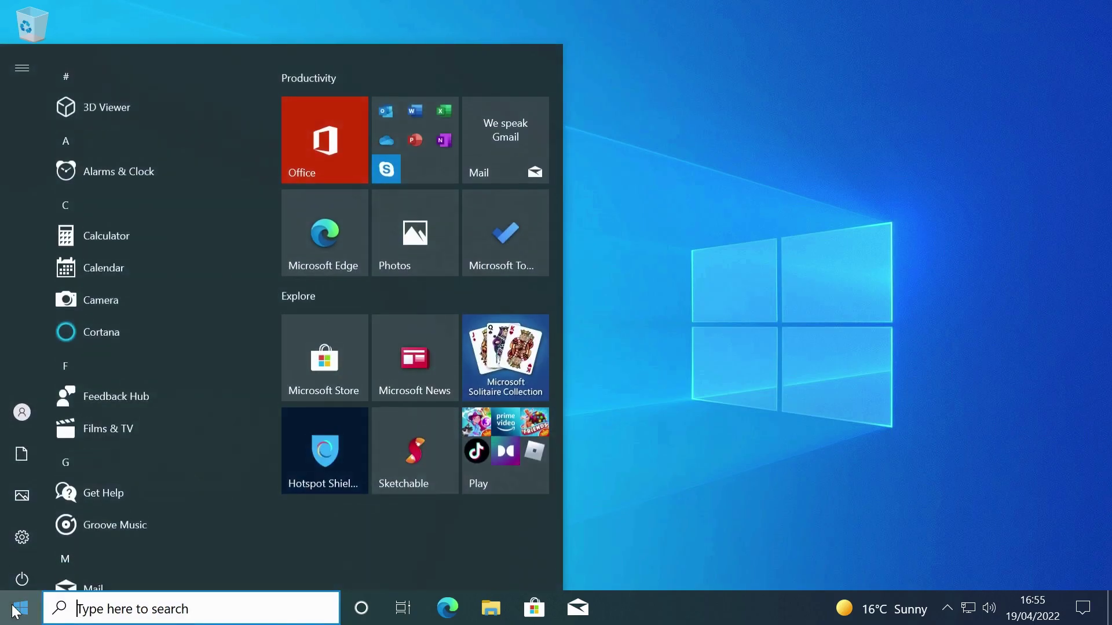
click(22, 526)
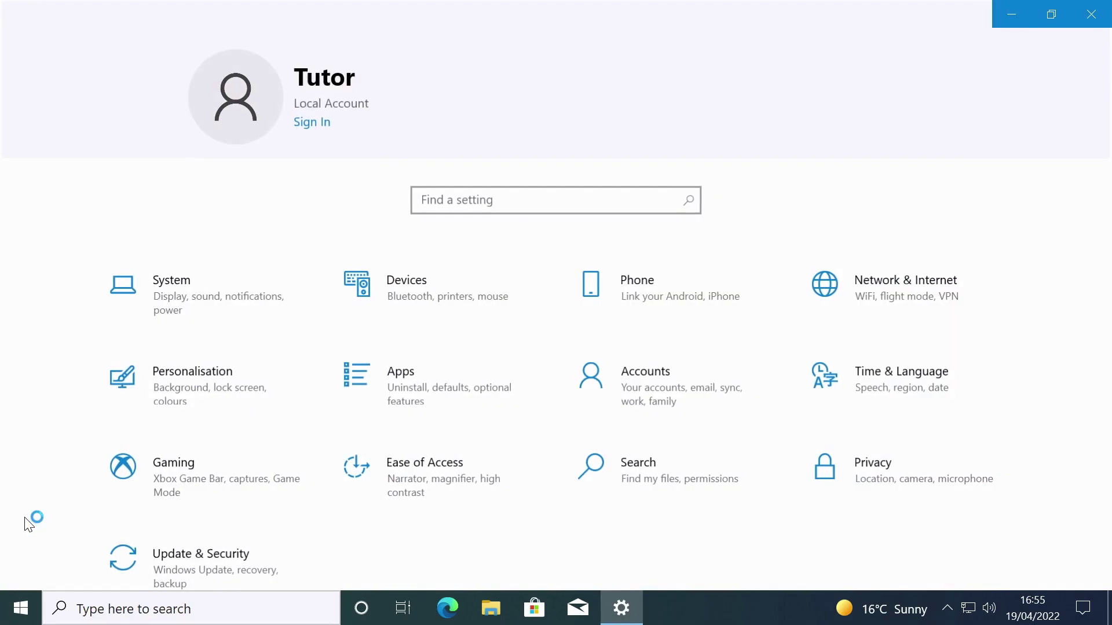
scroll(145, 509, down, 1)
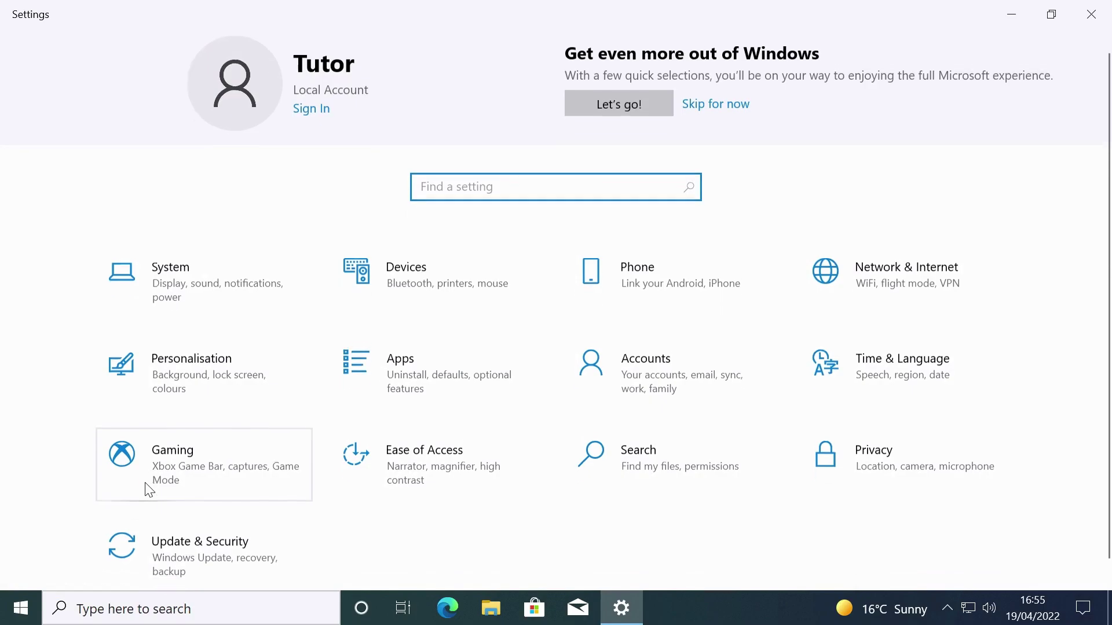
click(181, 561)
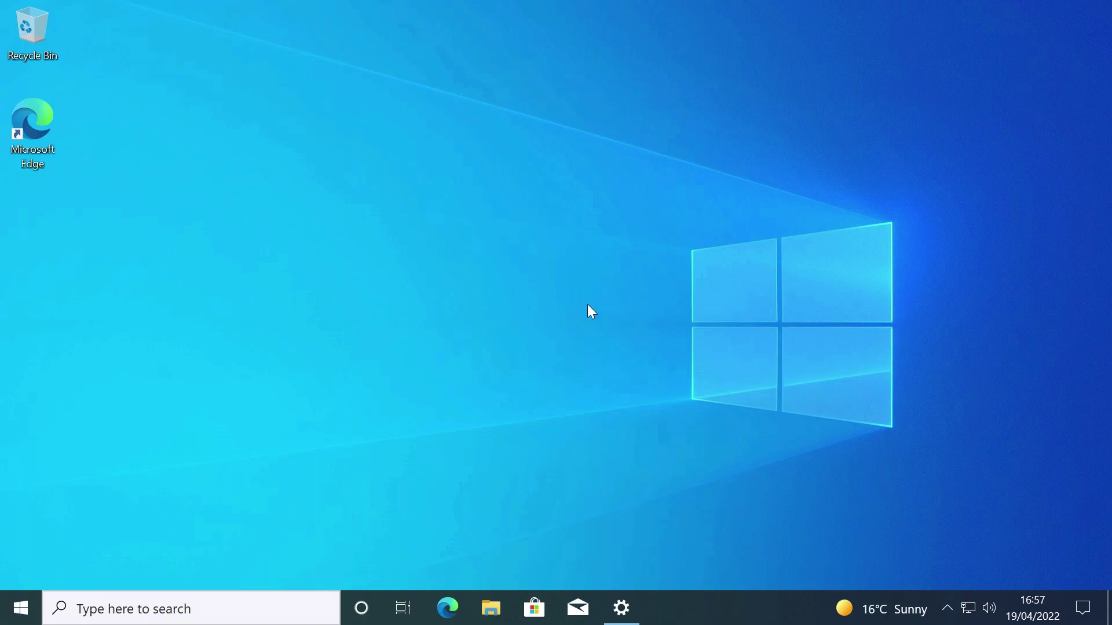
Open Device Manager from the Start quick-link menu and scan for hardware changes
right_click(20, 608)
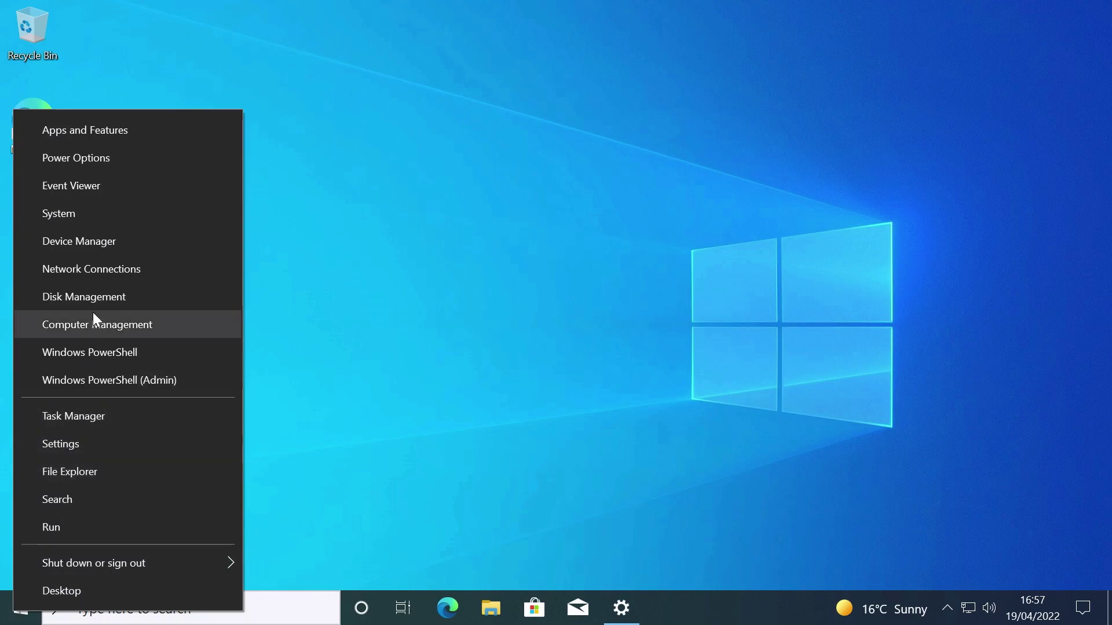
click(134, 243)
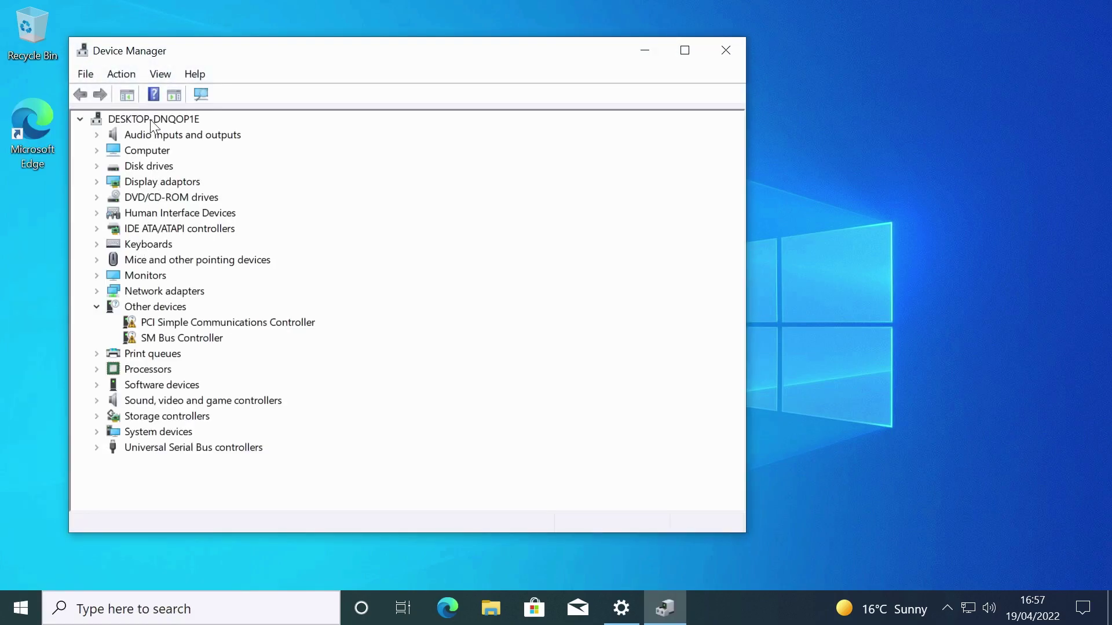
click(197, 96)
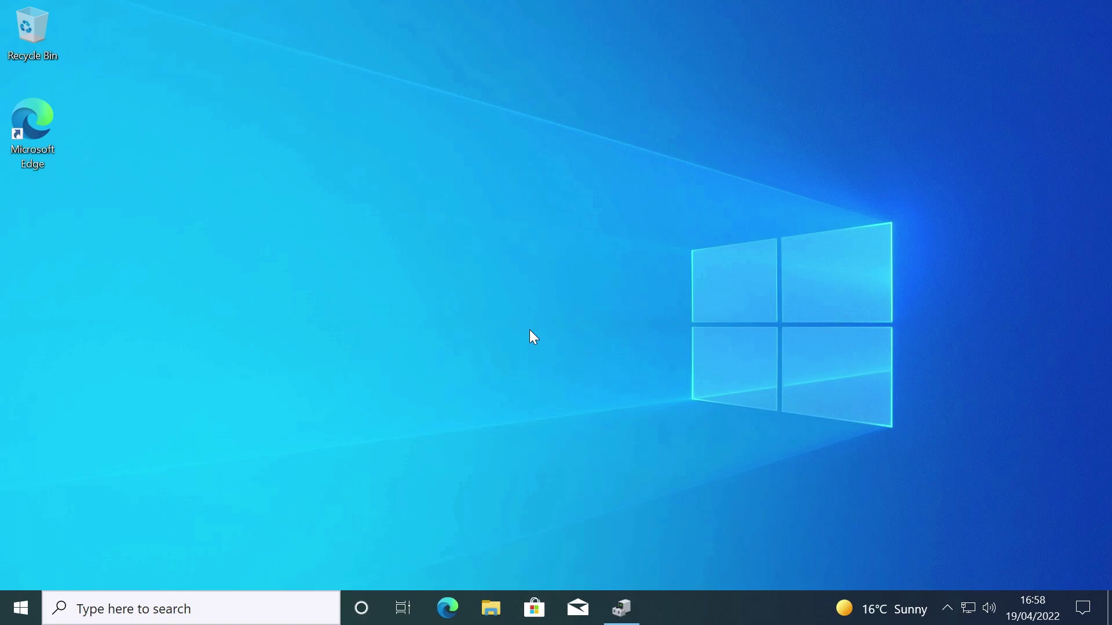
Show the Activation page under Settings > Update & Security to check Windows 10 Pro's licence
click(20, 607)
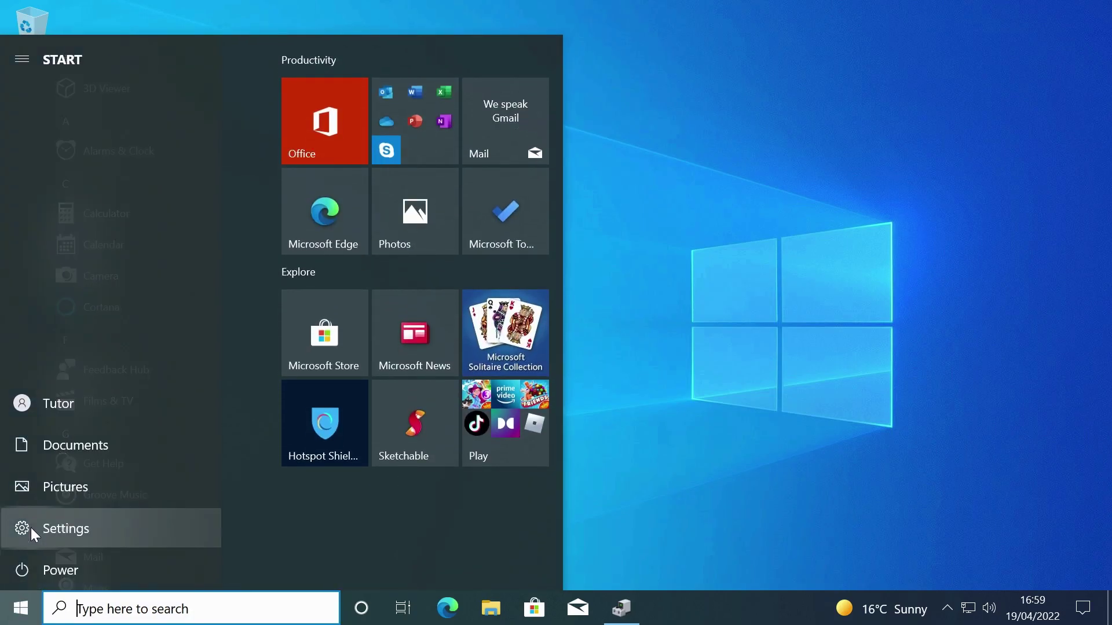
click(30, 531)
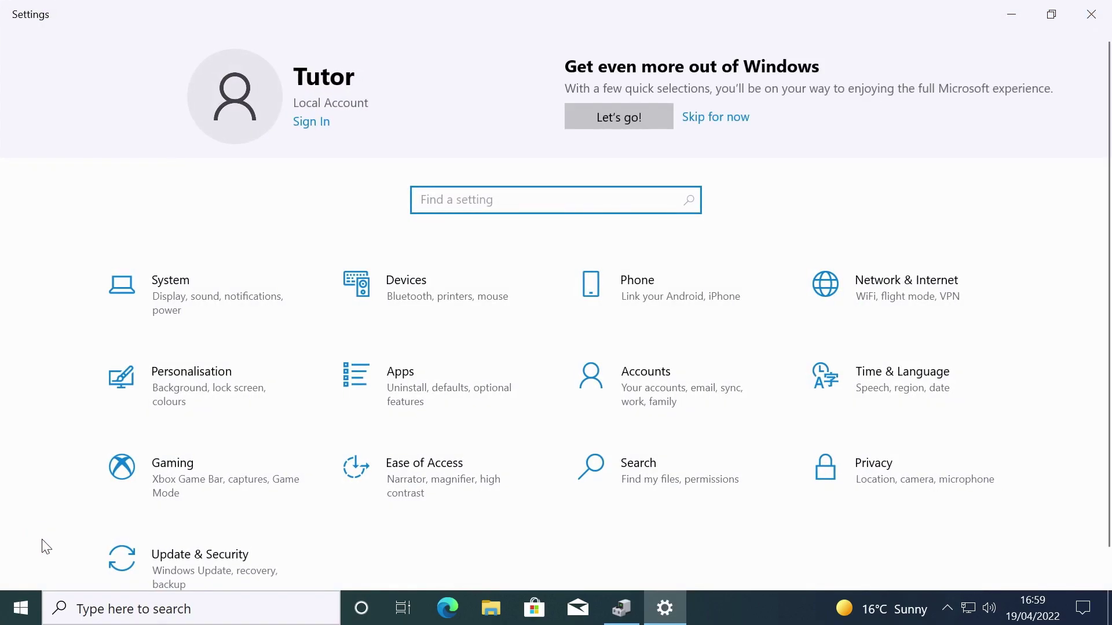
click(172, 569)
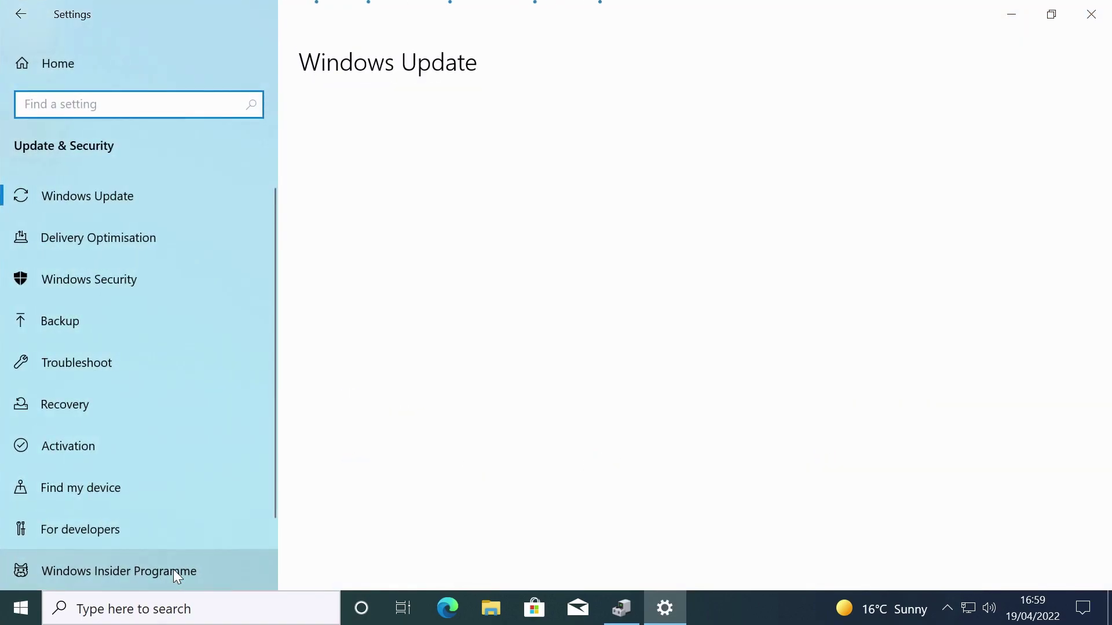
click(161, 443)
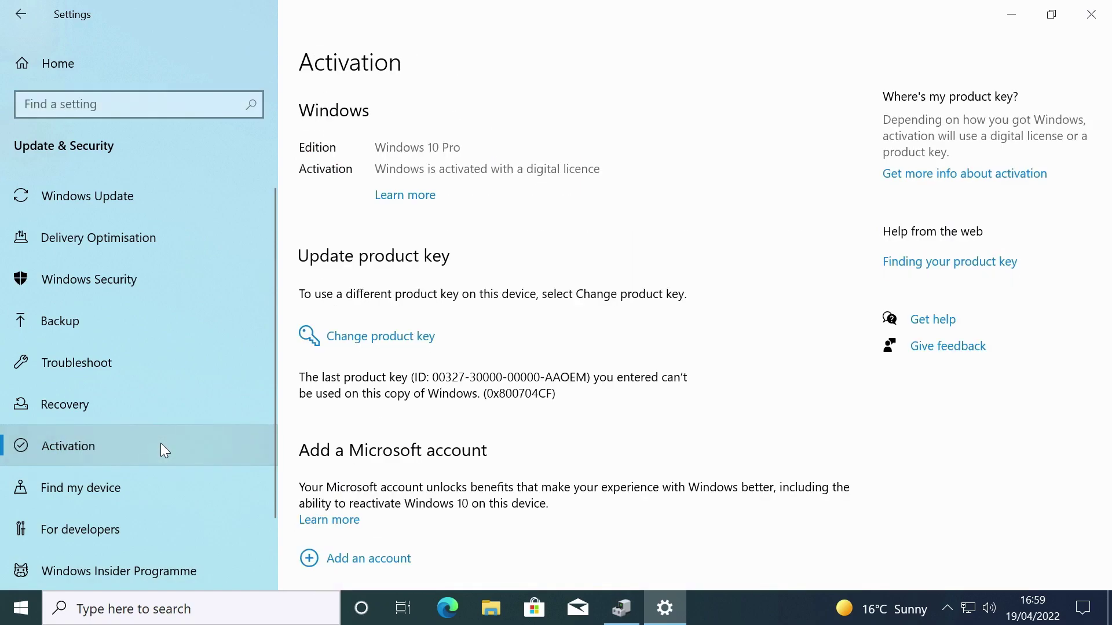